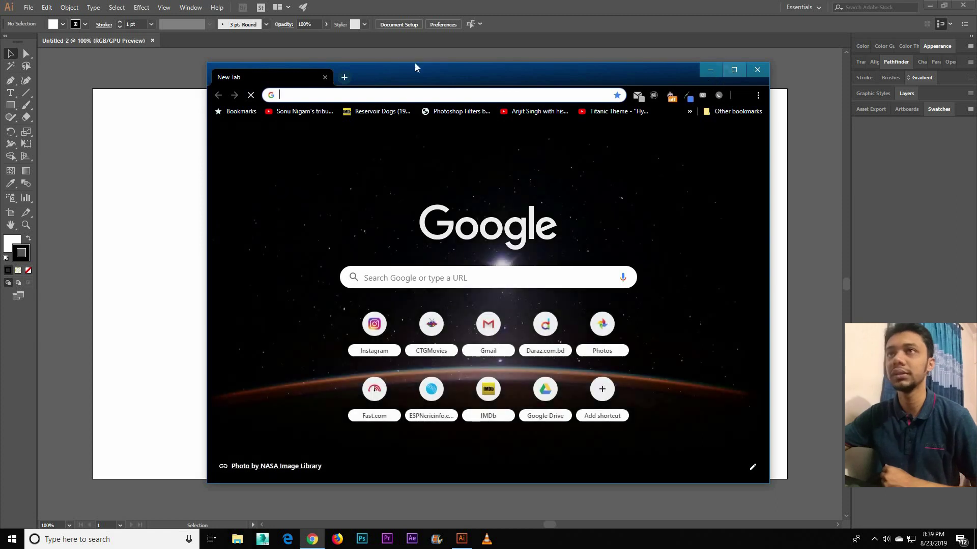
Maximize the browser and search Google Images for 'mandala'
double_click(415, 67)
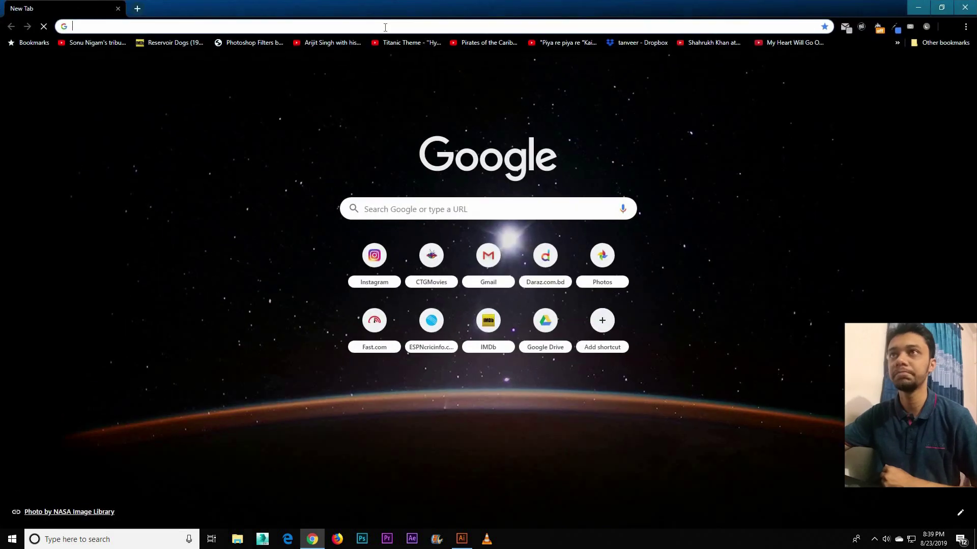
type("mand")
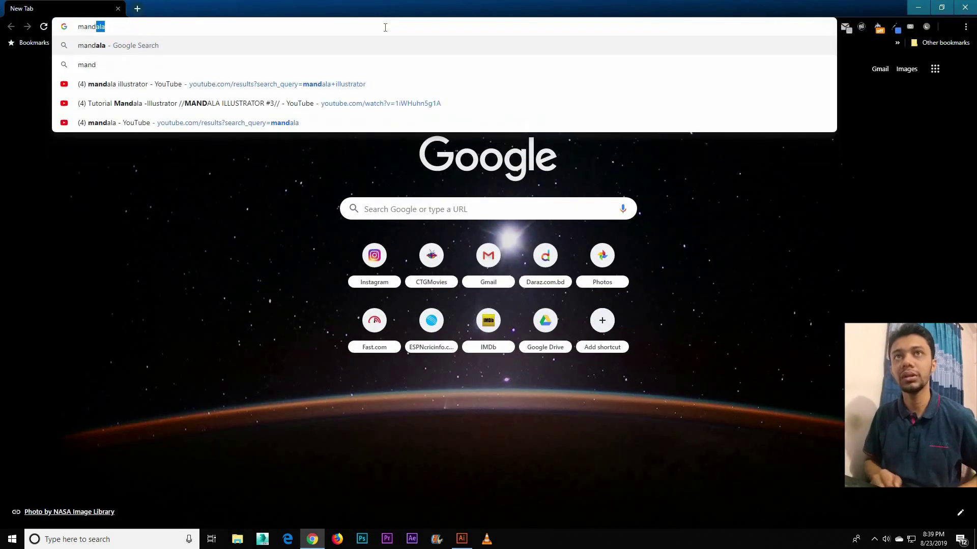
type("ala")
key("Return")
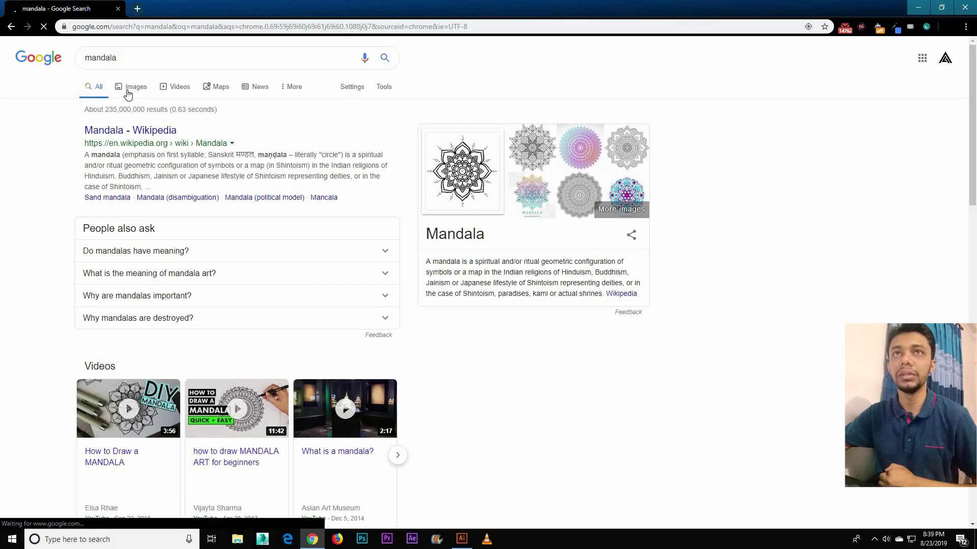
left_click(131, 88)
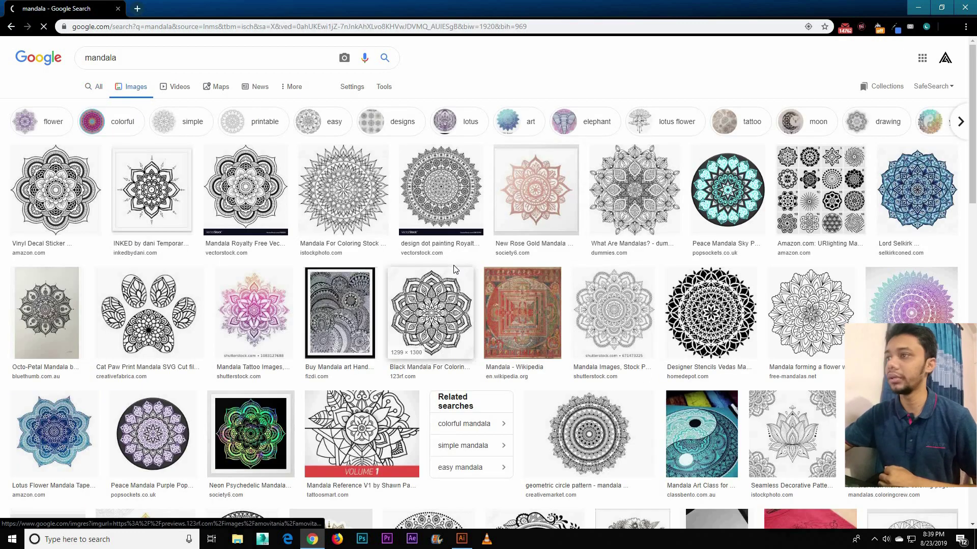
Preview the stencil, grey and purple Peace Mandala images, ending on the Peace Mandala
left_click(710, 337)
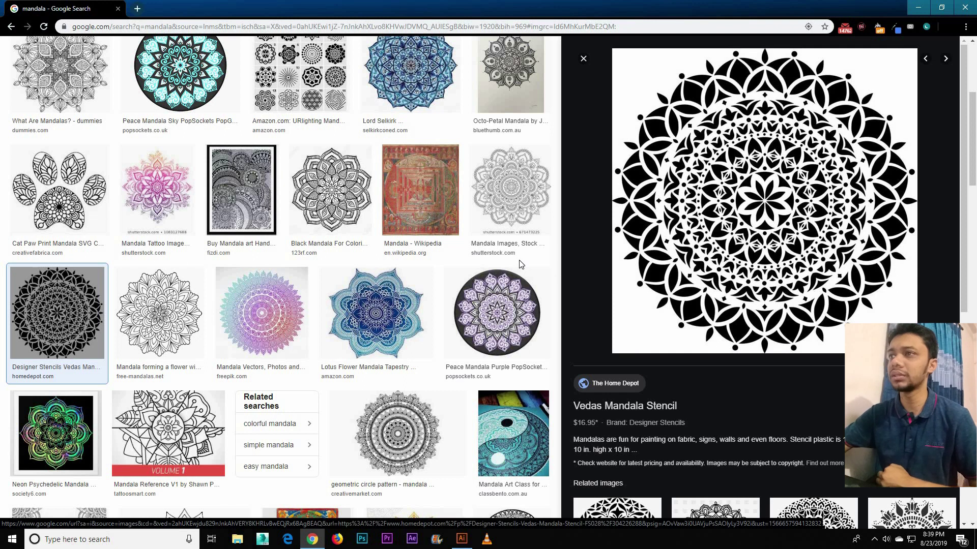
scroll(457, 386, "up", 2)
left_click(457, 387)
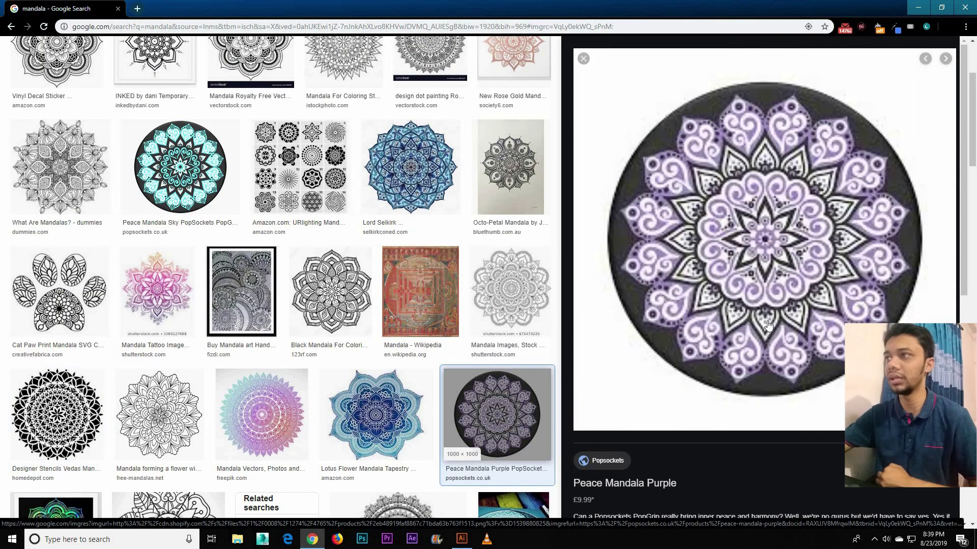
left_click(521, 288)
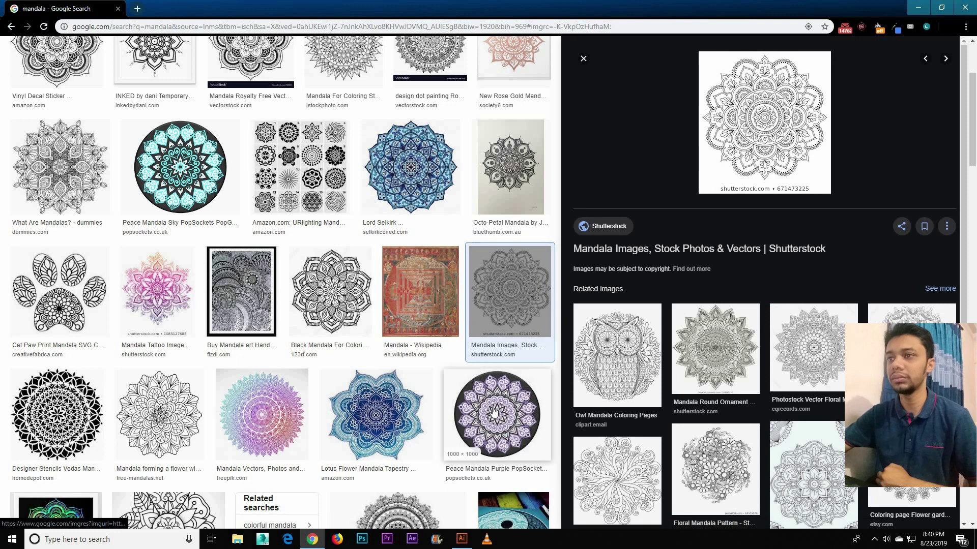
left_click(493, 412)
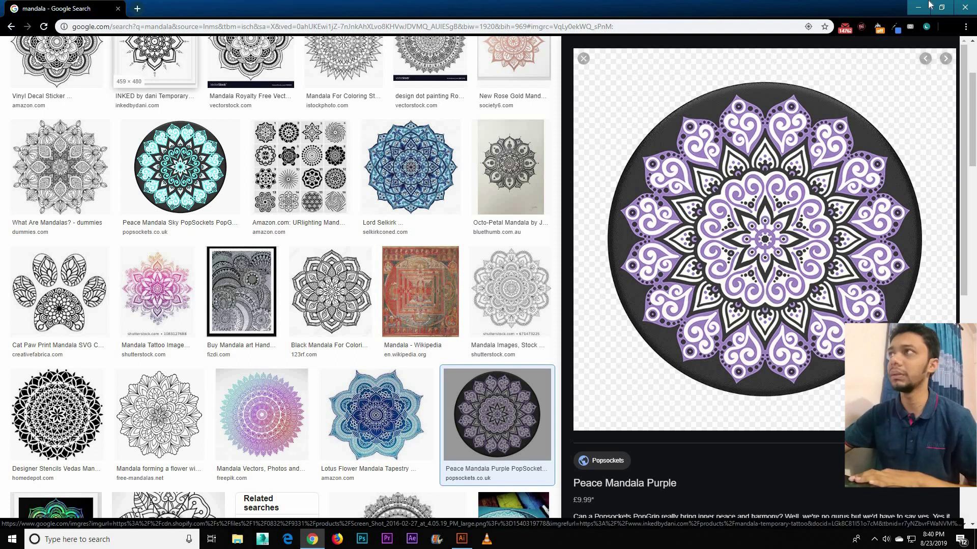
Draw a full-height vertical line in Illustrator and centre it horizontally on the artboard
key("alt+Tab")
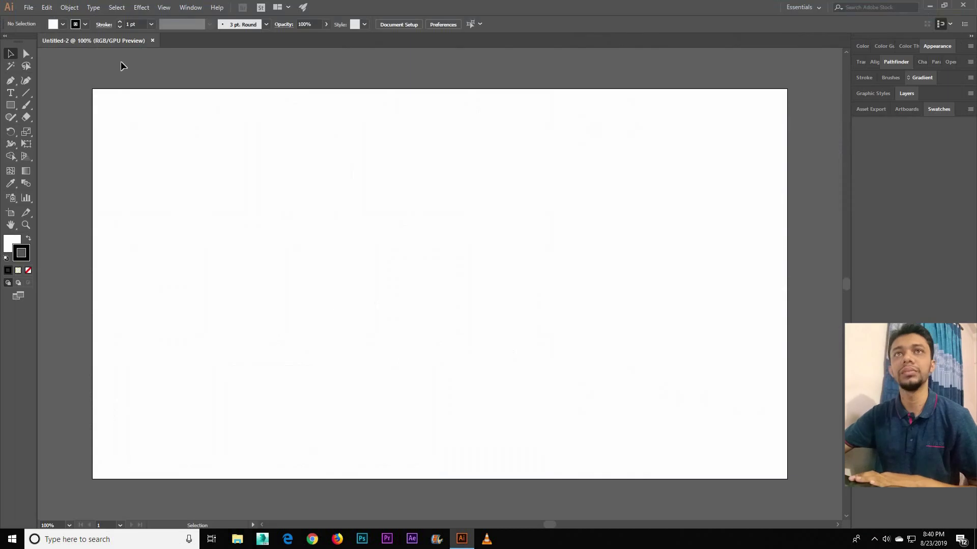
left_click_drag(328, 188, 335, 192)
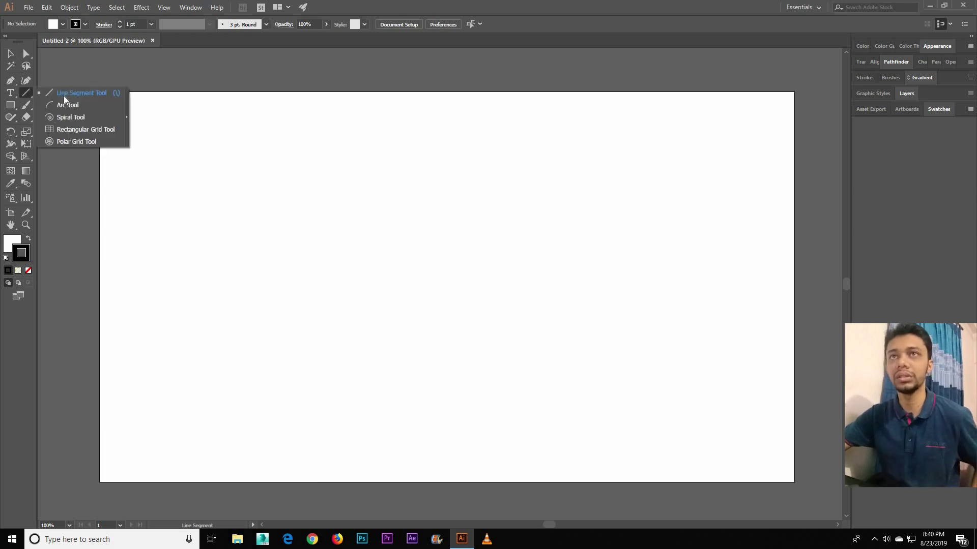
left_click_drag(26, 92, 64, 99)
left_click_drag(420, 67, 420, 514)
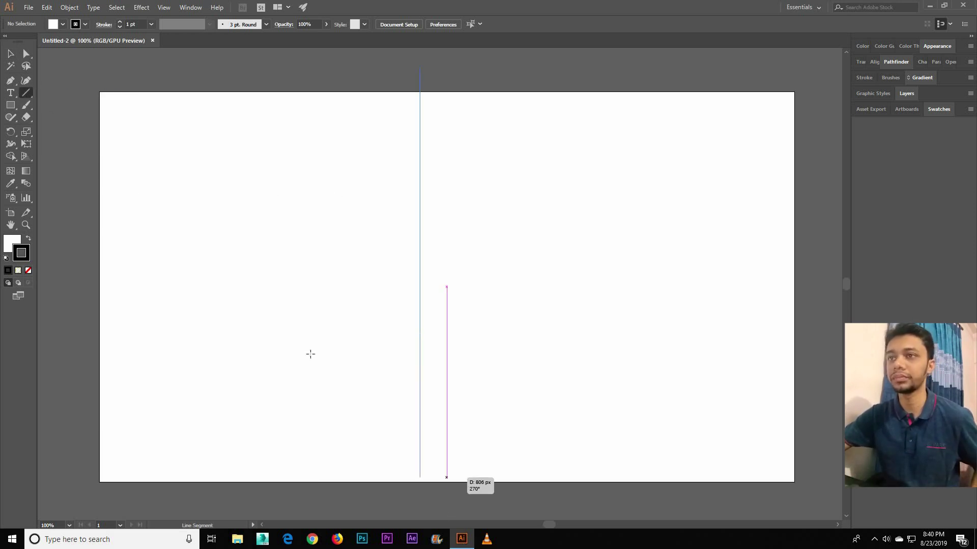
key("v")
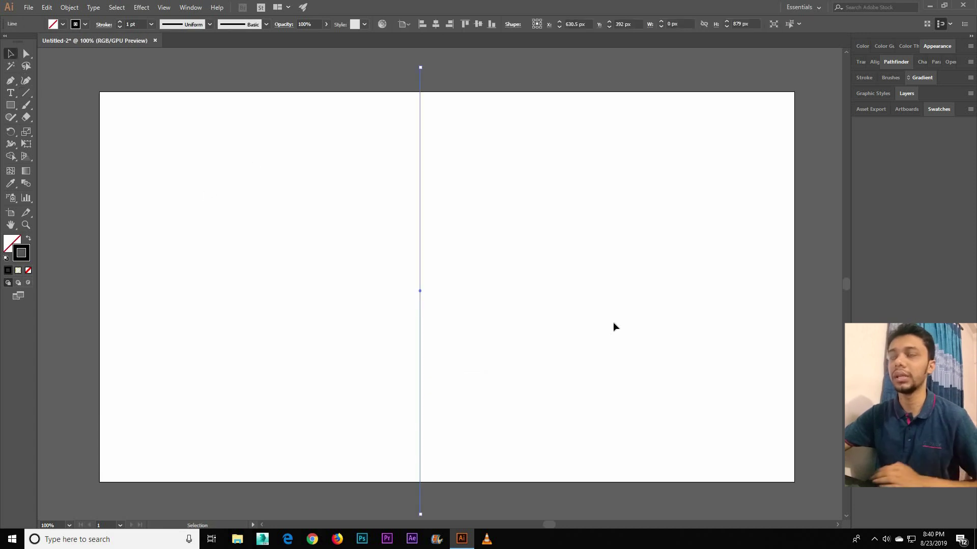
left_click(478, 25)
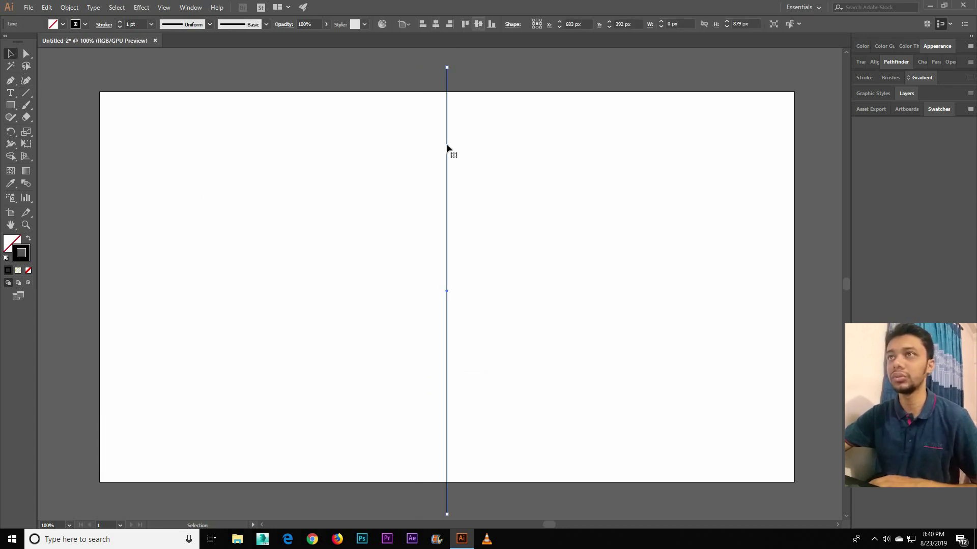
left_click_drag(330, 125, 577, 319)
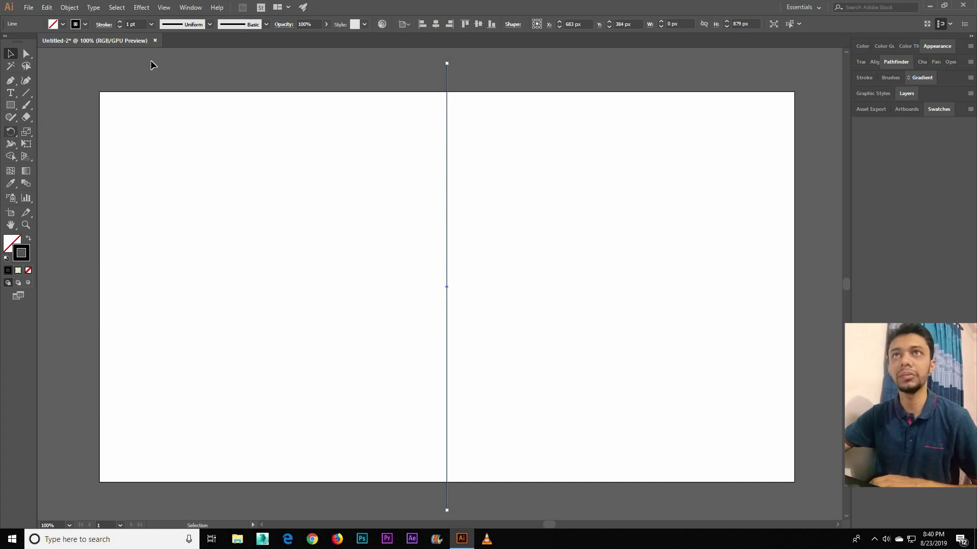
left_click(141, 7)
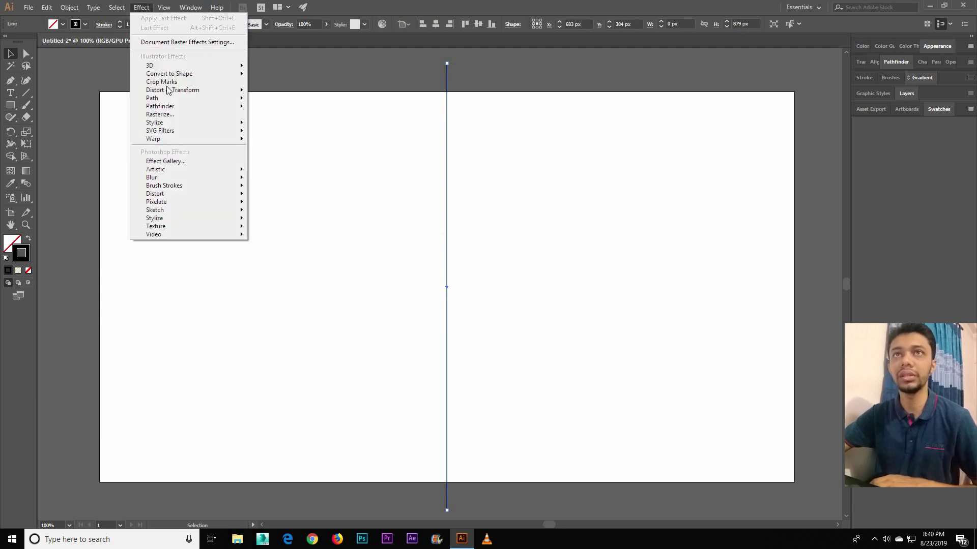
Apply a Transform effect with 15° angle and 11 copies to the line
mouse_move(173, 90)
left_click(285, 124)
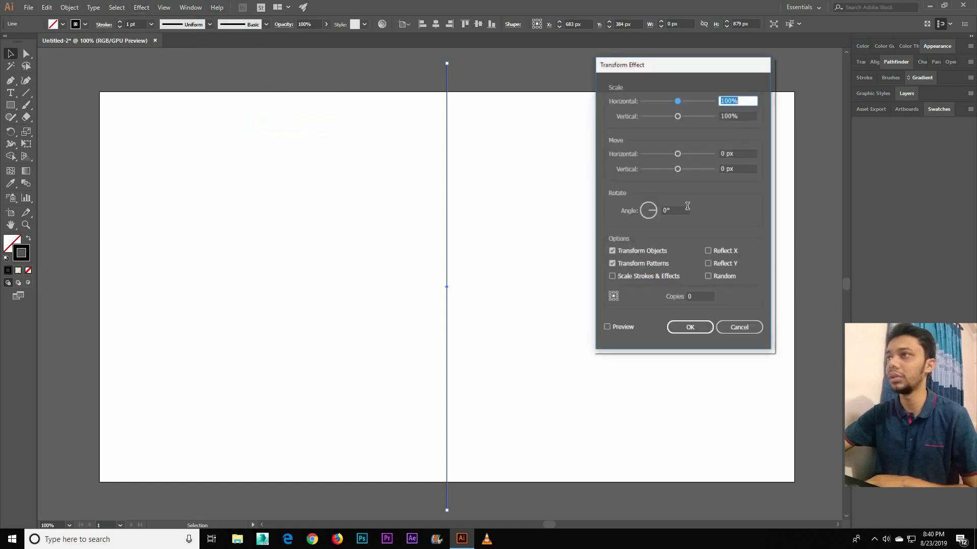
left_click(681, 210)
type("15")
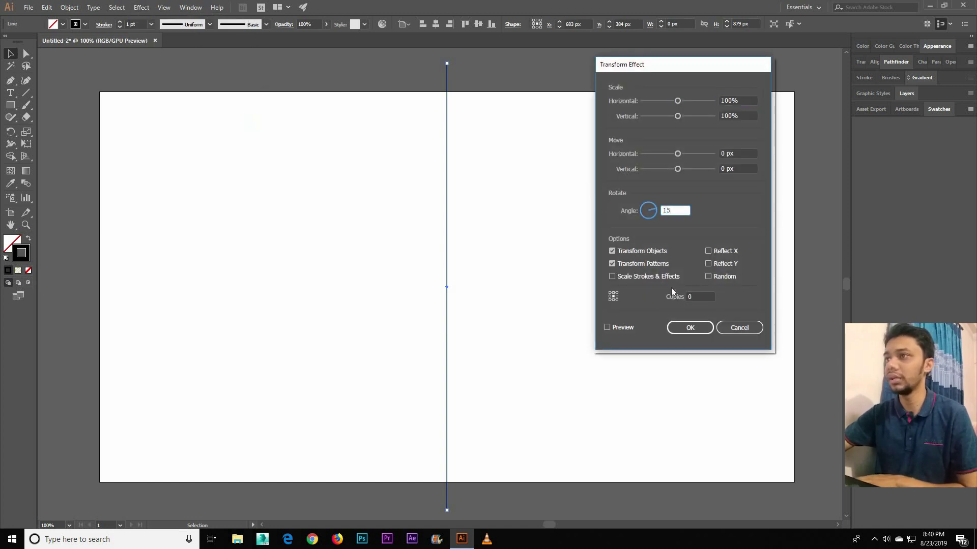
double_click(694, 296)
type("11")
left_click(627, 328)
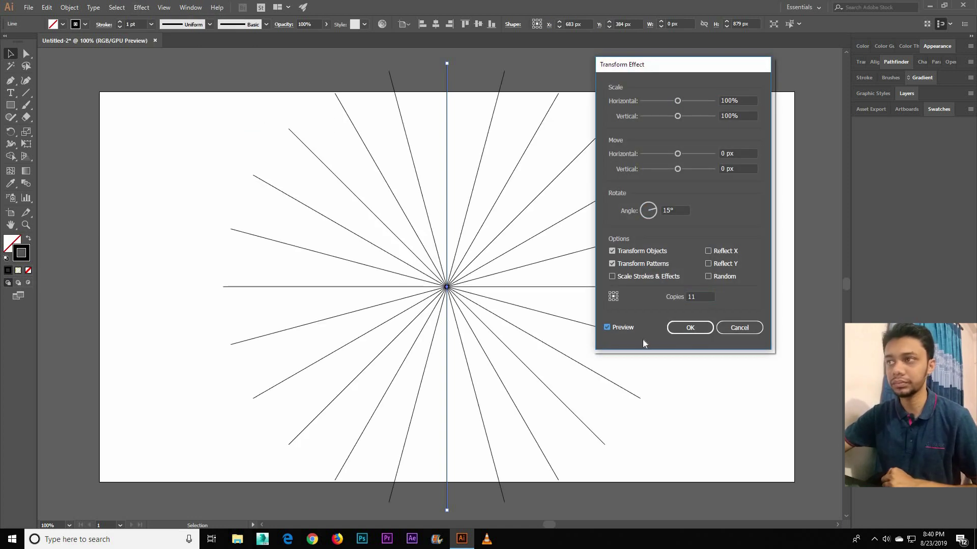
left_click(698, 329)
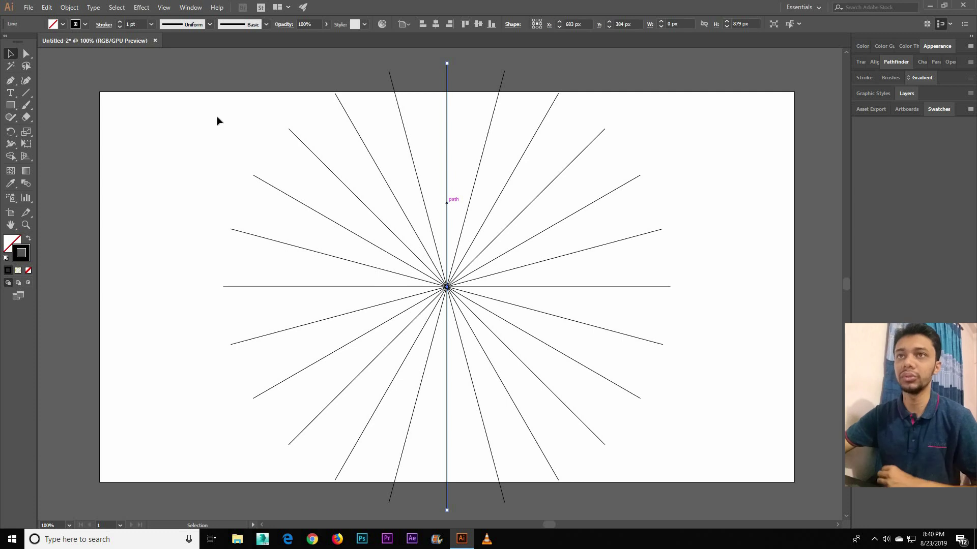
Set the starburst line's opacity to 50%
left_click(420, 233)
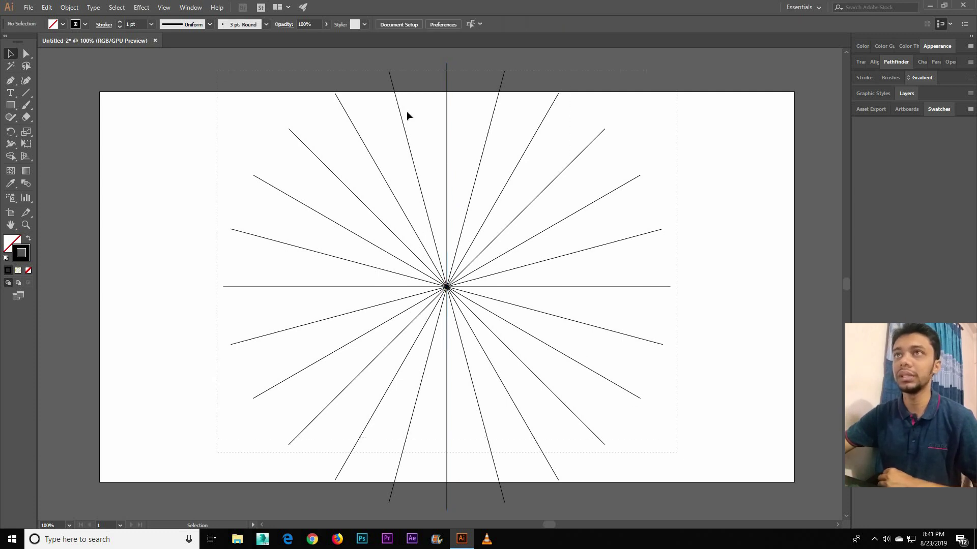
key("ctrl+z")
type("50")
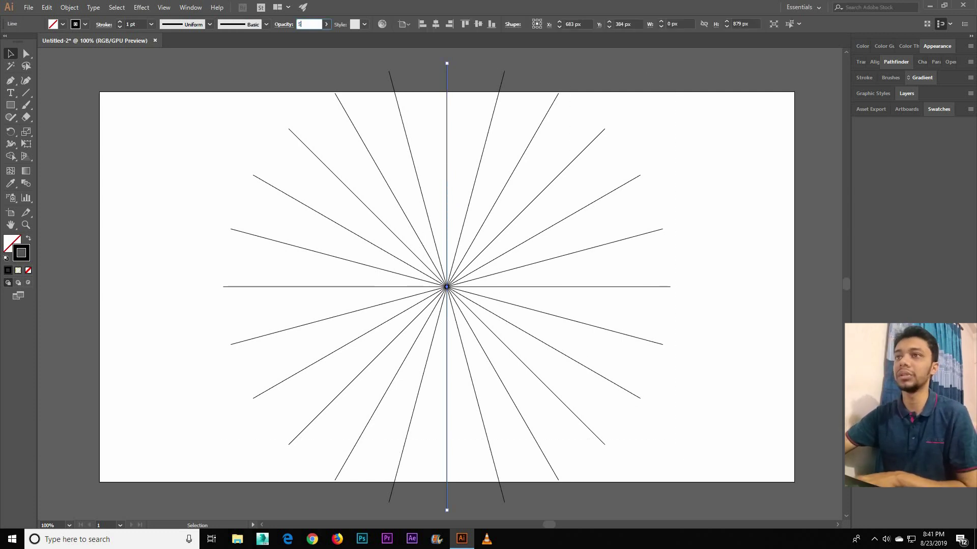
key("Return")
left_click(178, 166)
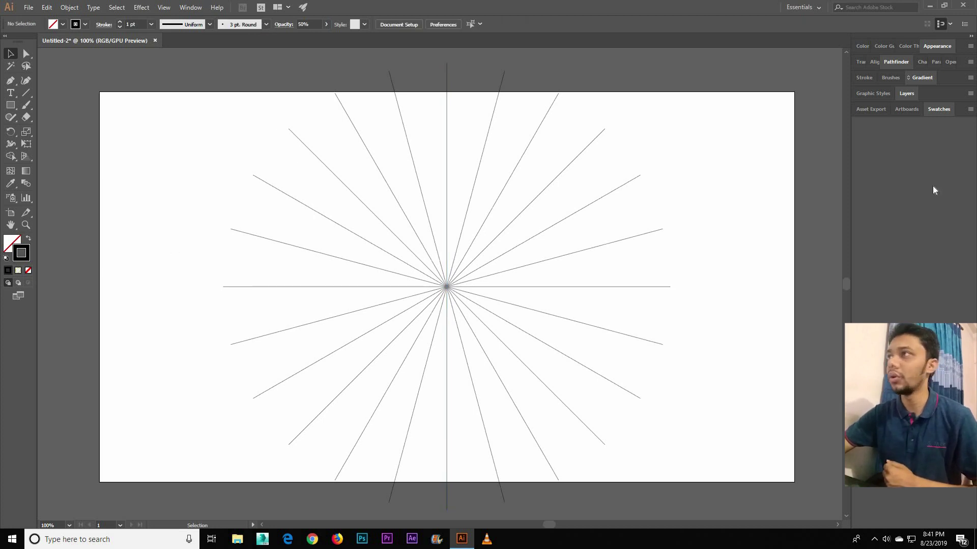
Lock the starburst on Layer 1 and create a new Layer 2 above it
left_click(913, 98)
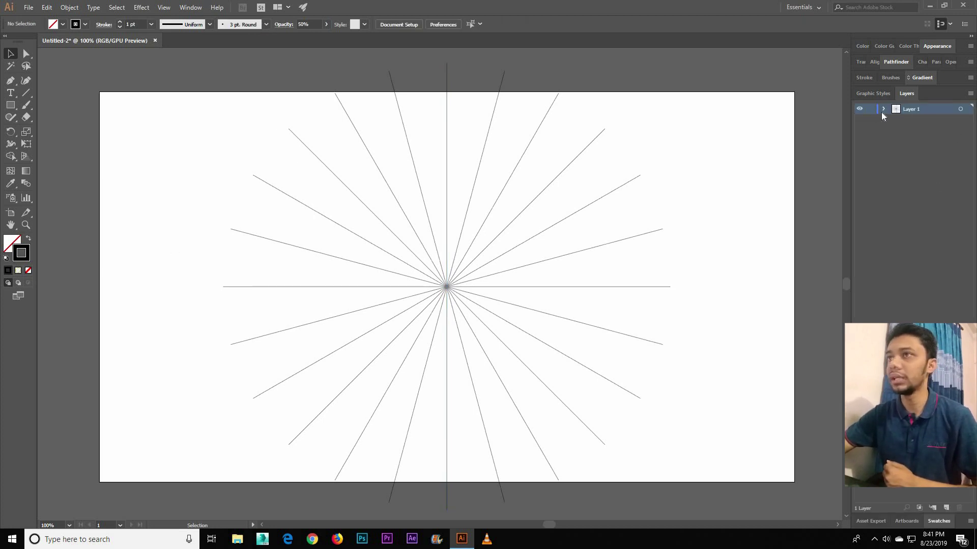
left_click(913, 112)
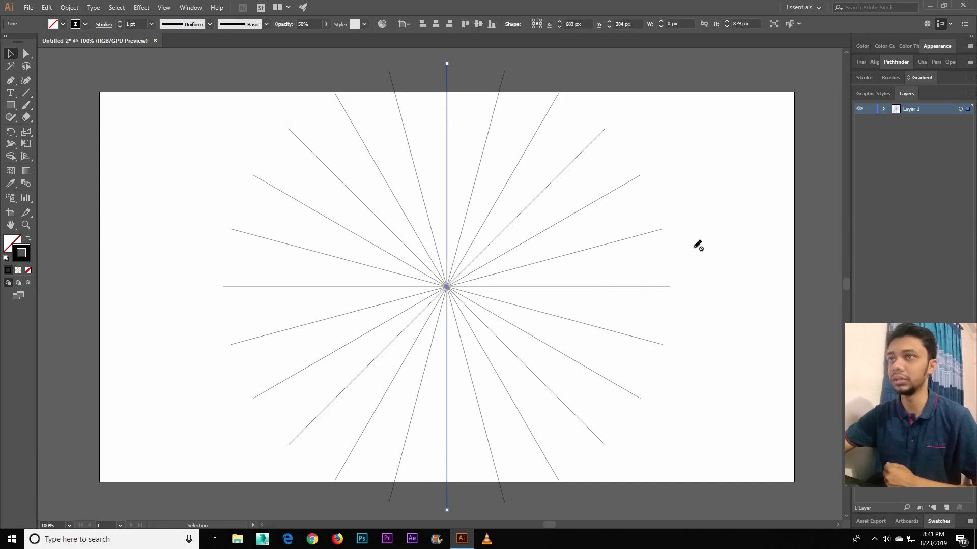
key("ctrl+2")
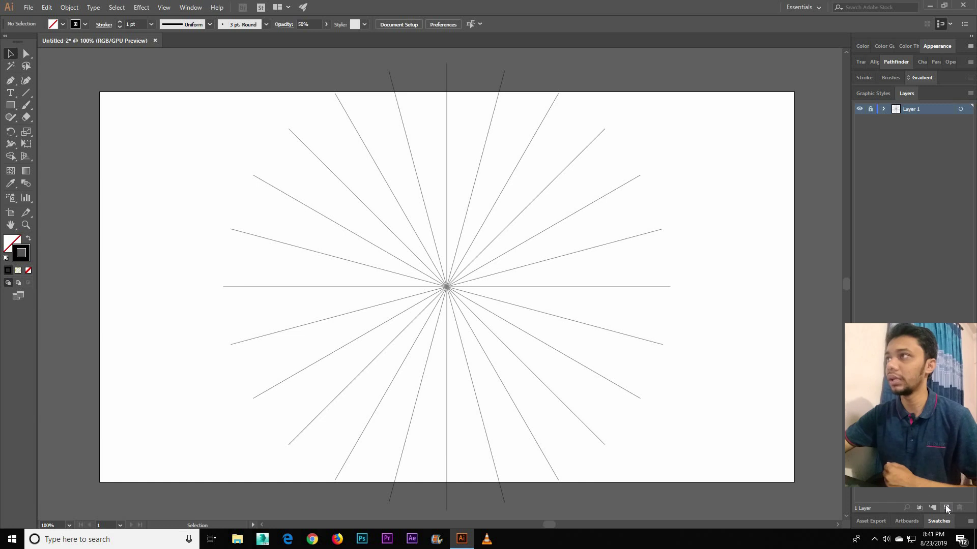
left_click(946, 509)
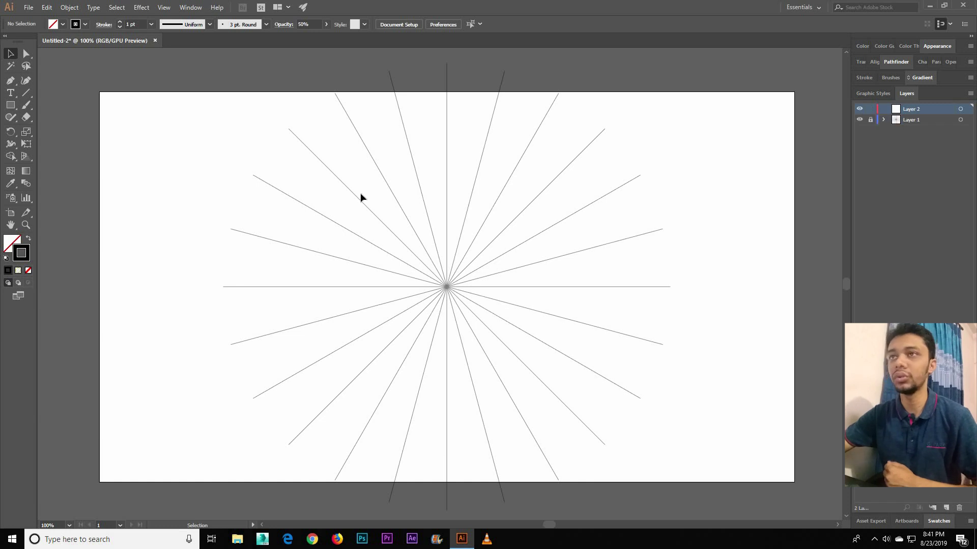
Draw a vertical and a horizontal line across the artboard on Layer 2
left_click(25, 95)
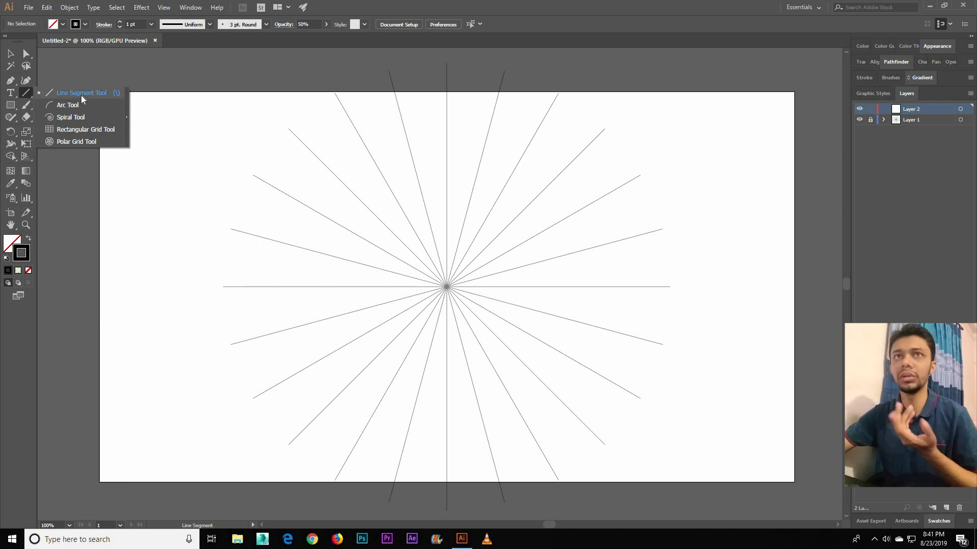
left_click(30, 97)
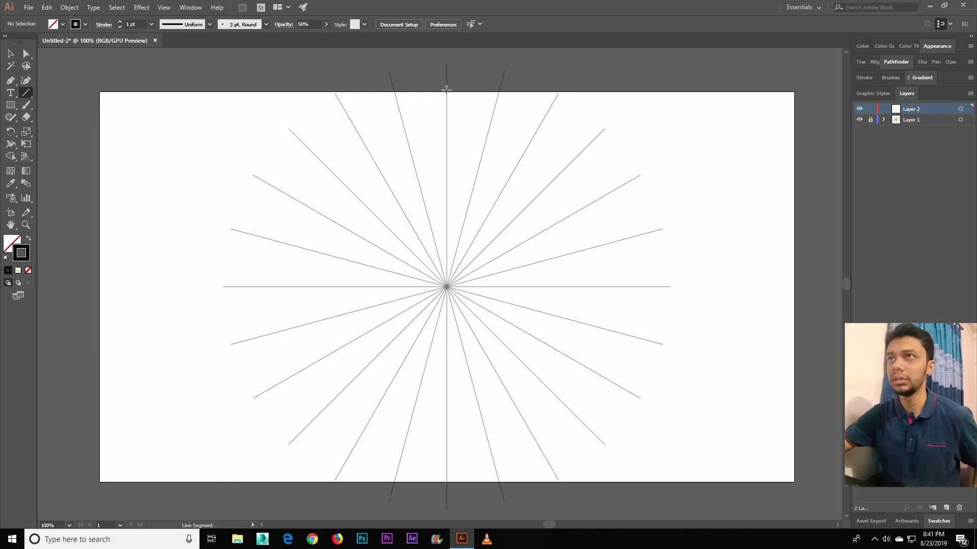
left_click_drag(447, 90, 447, 489)
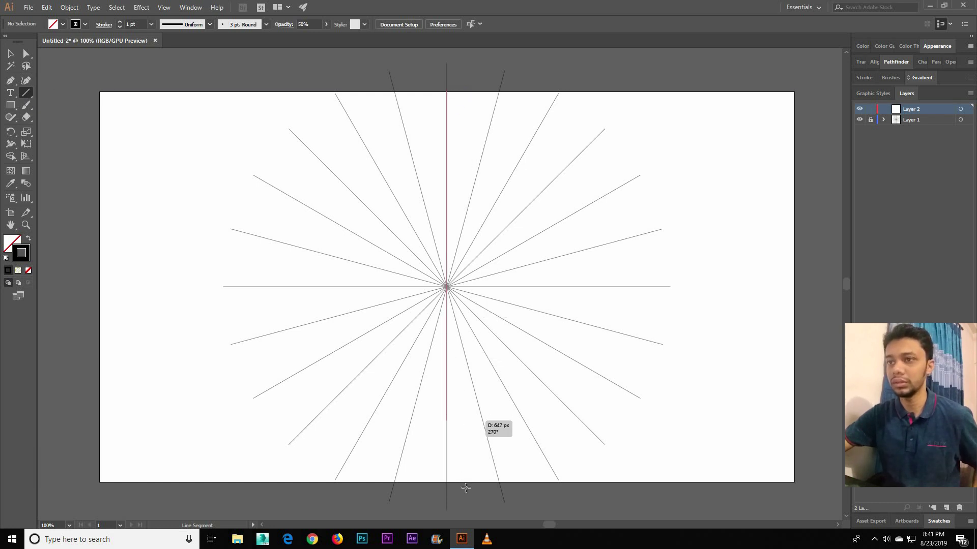
left_click_drag(85, 227, 792, 227)
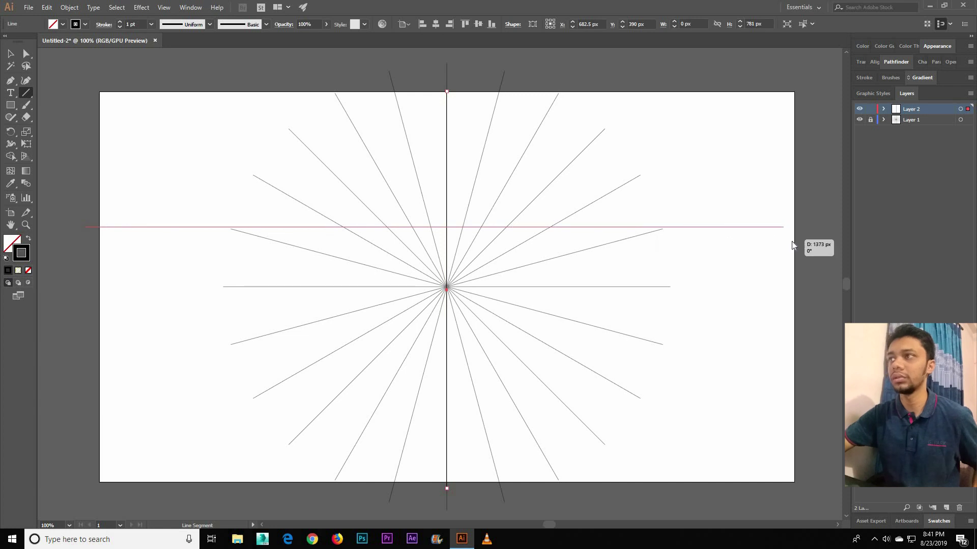
left_click(791, 239)
left_click(513, 298)
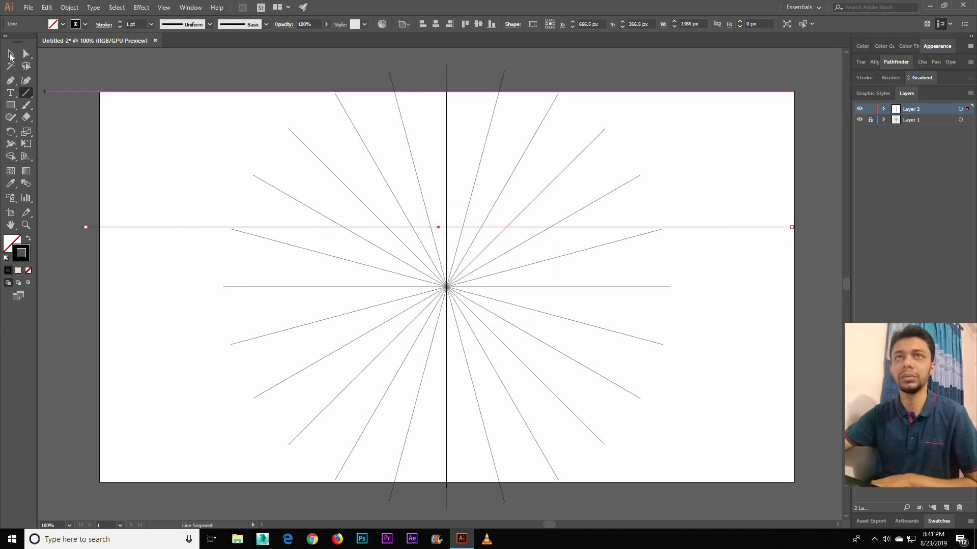
left_click(10, 53)
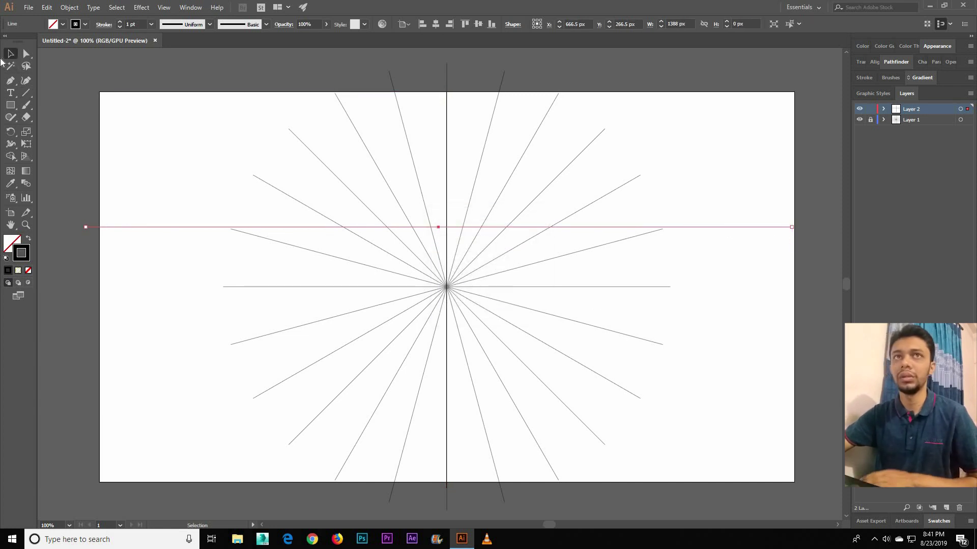
Align both lines to the artboard's vertical centre so they cross at the middle
left_click(180, 123)
key("ctrl+a")
left_click(435, 23)
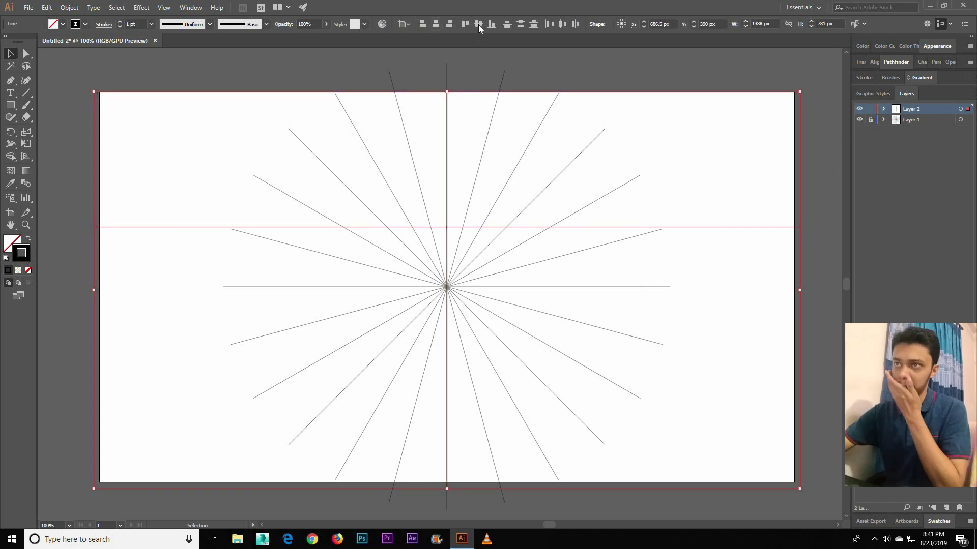
left_click(478, 24)
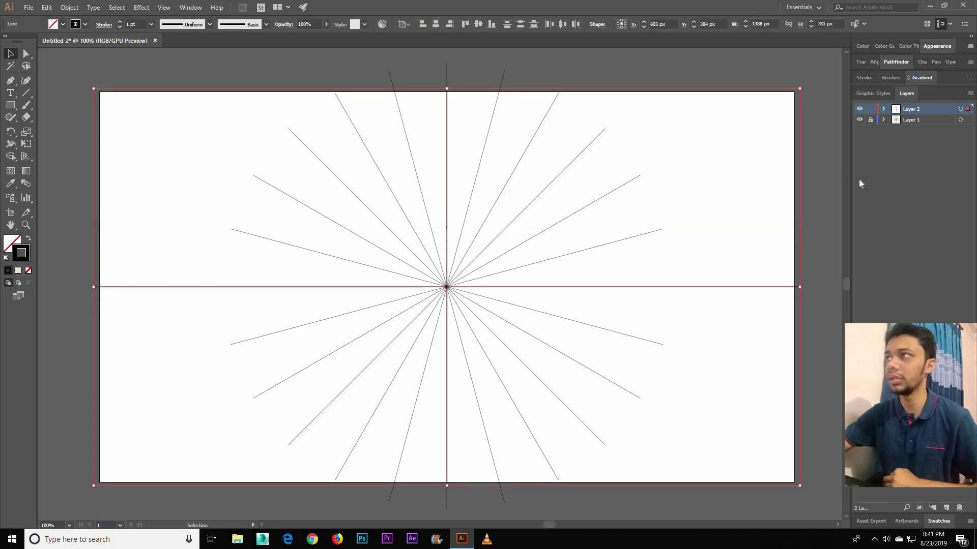
key("ctrl+shift+a")
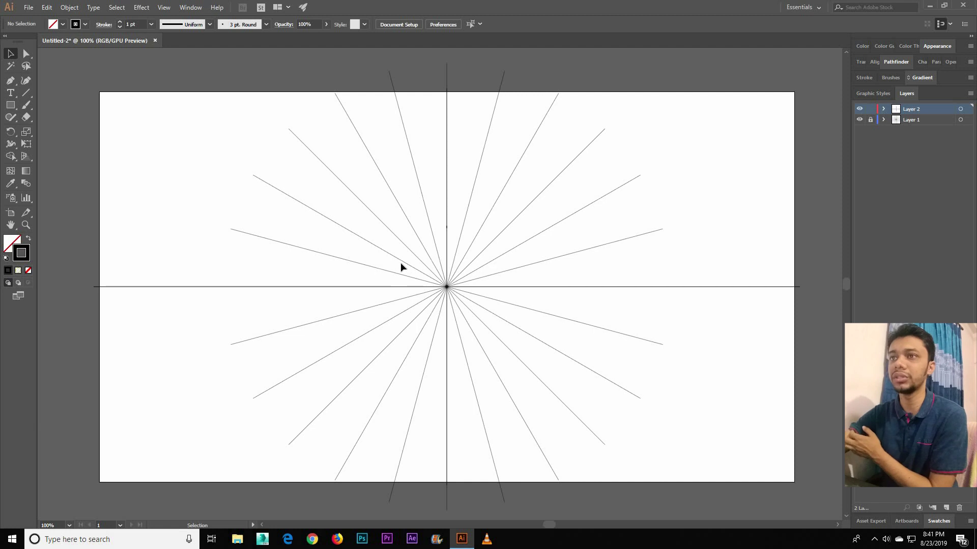
left_click(483, 287)
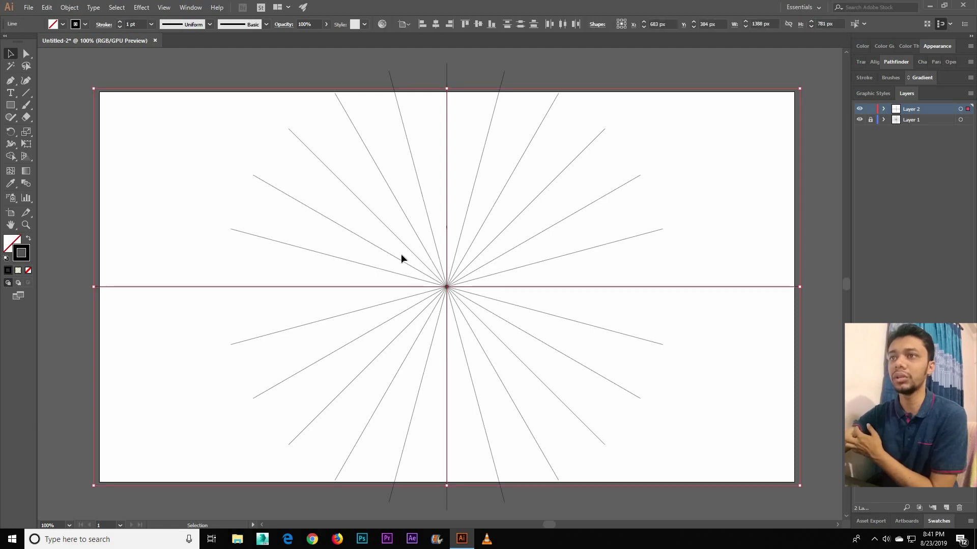
left_click_drag(401, 259, 481, 317)
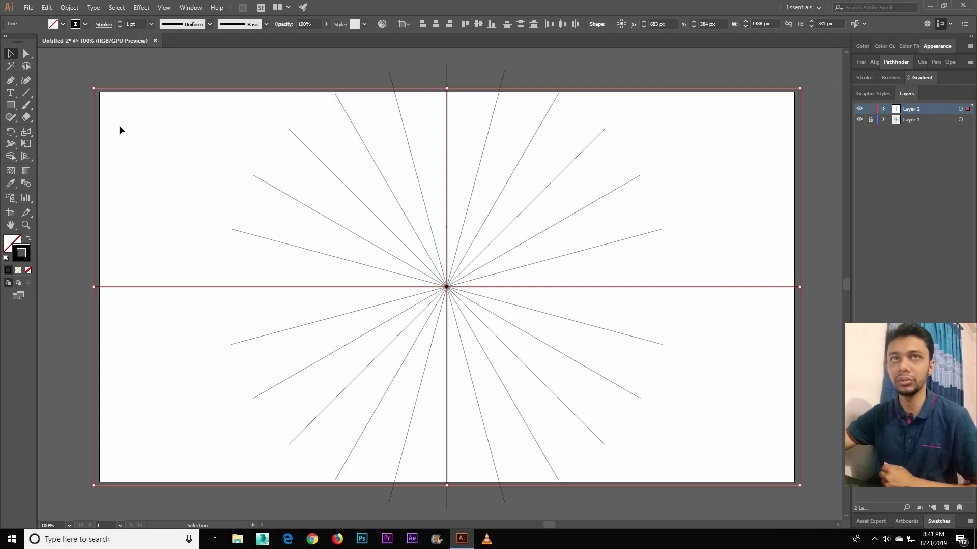
Draw a 16 px circle just above the centre and swap fill and stroke to make it solid black
left_click(10, 105)
right_click(10, 105)
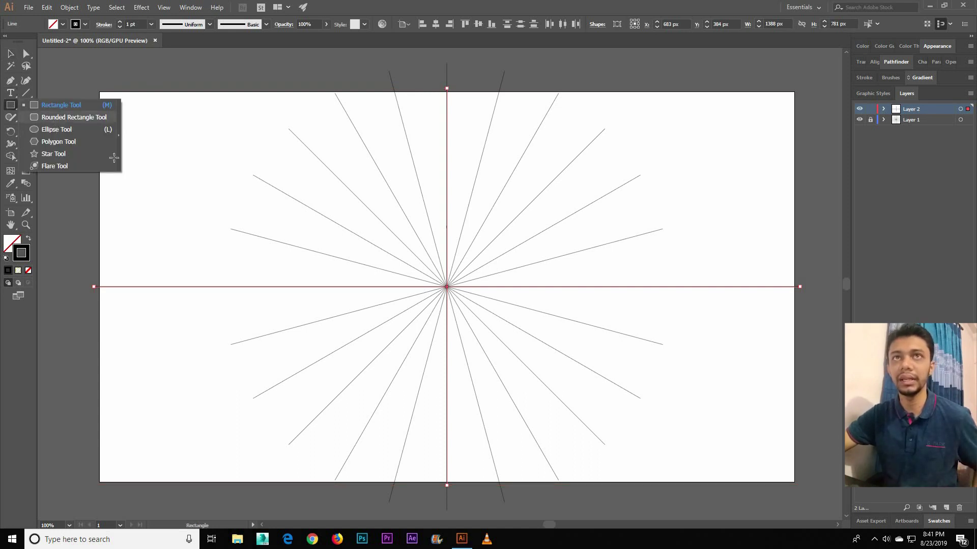
left_click(56, 130)
left_click_drag(453, 213, 460, 221)
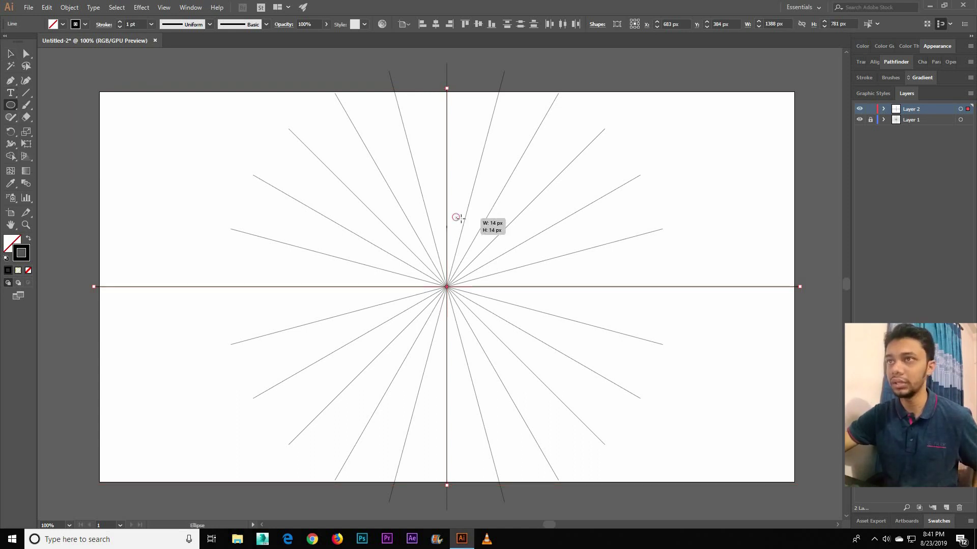
left_click(10, 54)
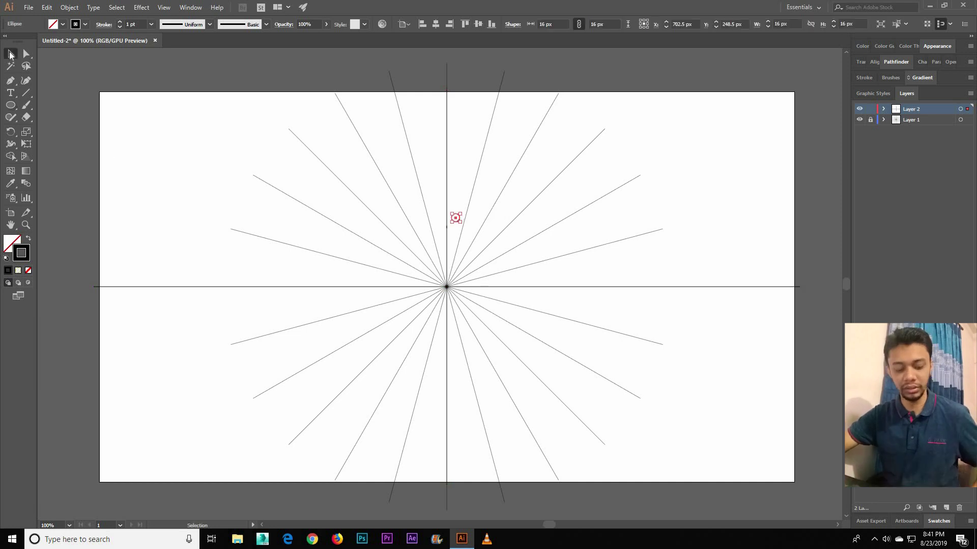
key("shift+x")
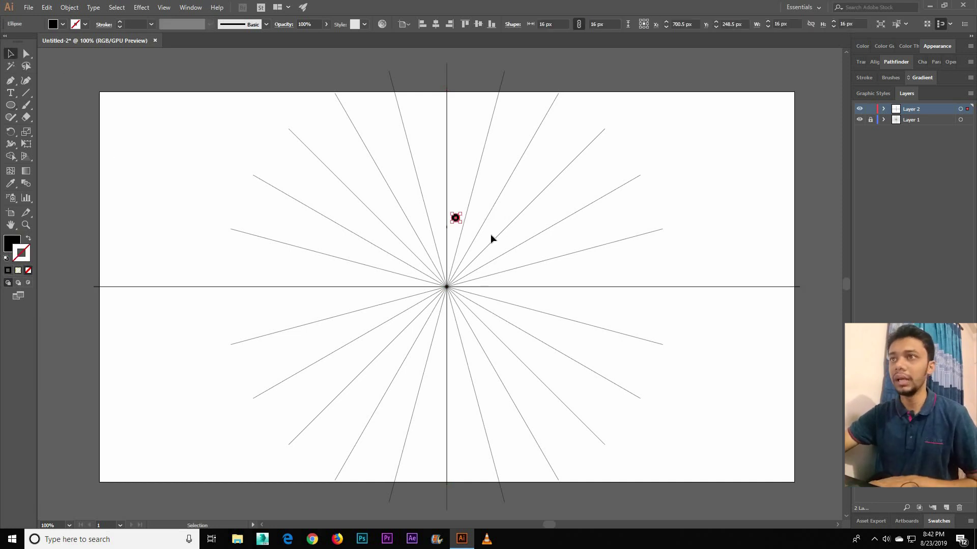
scroll(495, 236, "up", 1)
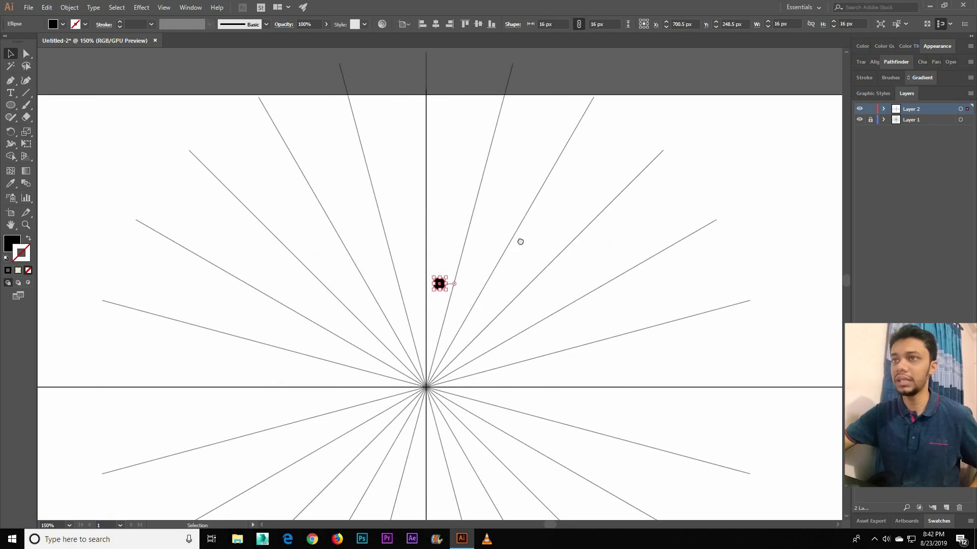
scroll(520, 242, "down", 3)
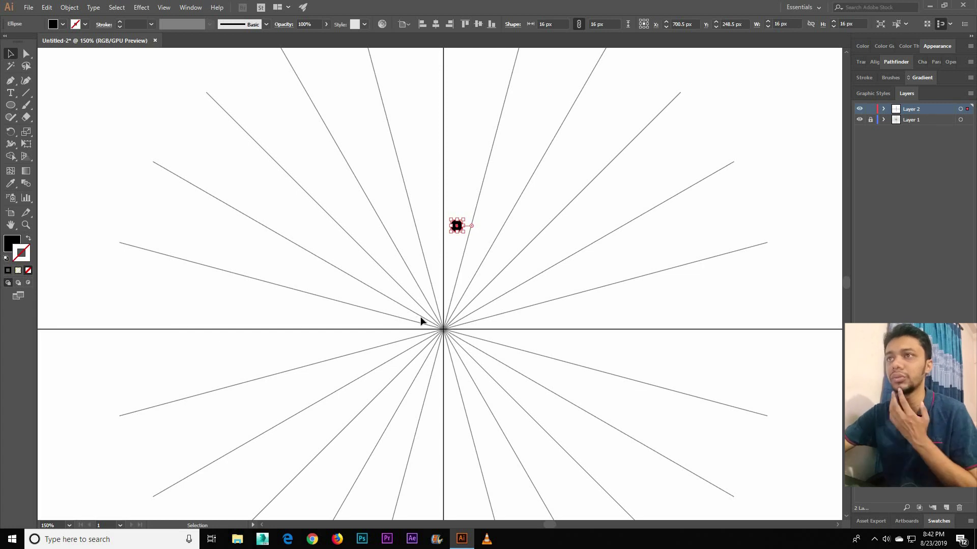
scroll(479, 242, "down", 3)
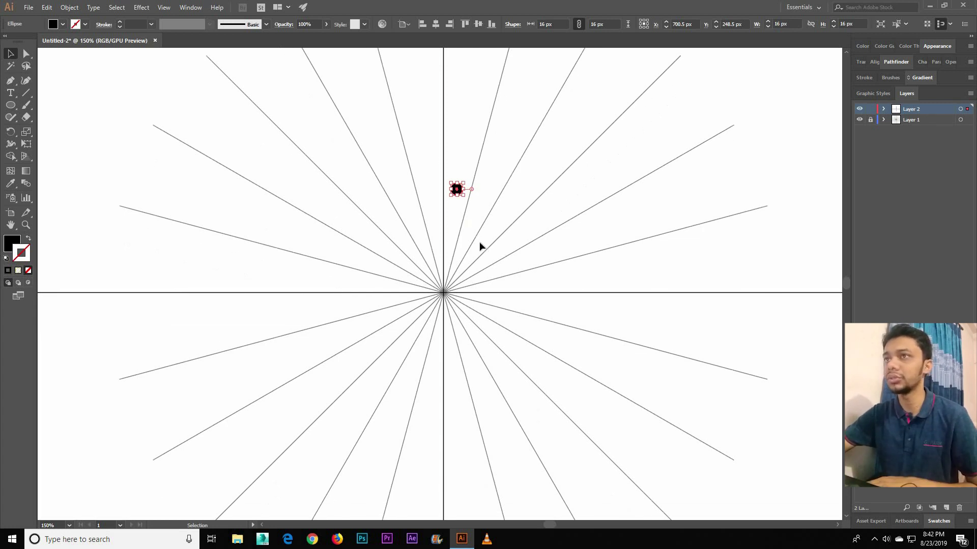
scroll(312, 176, "up", 2)
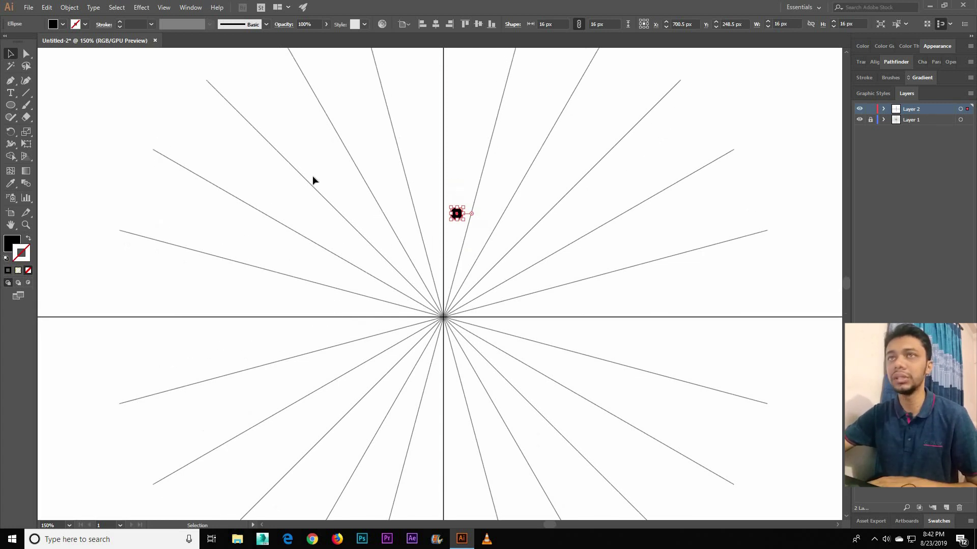
Apply a Transform effect with Reflect X and 1 copy to Layer 2
left_click(960, 109)
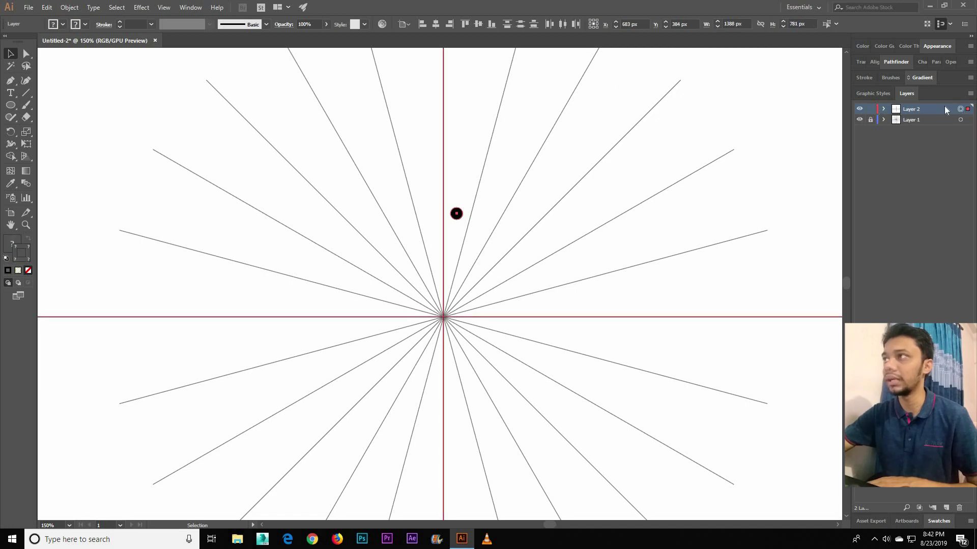
left_click(141, 7)
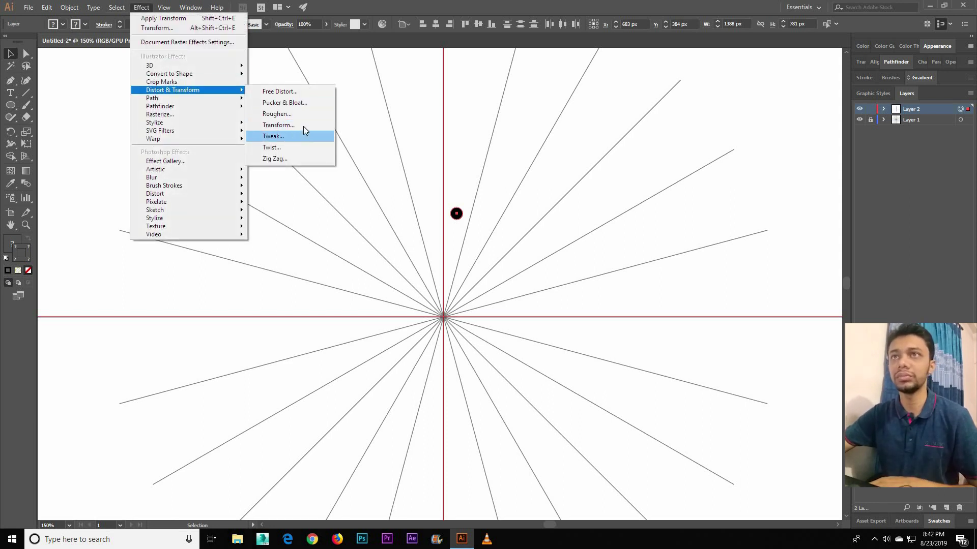
left_click(303, 127)
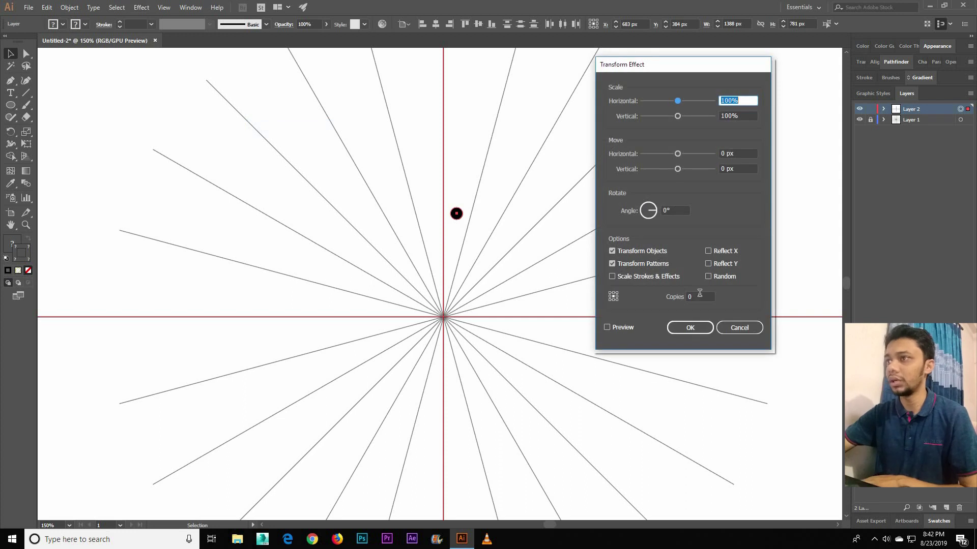
left_click(670, 296)
type("1")
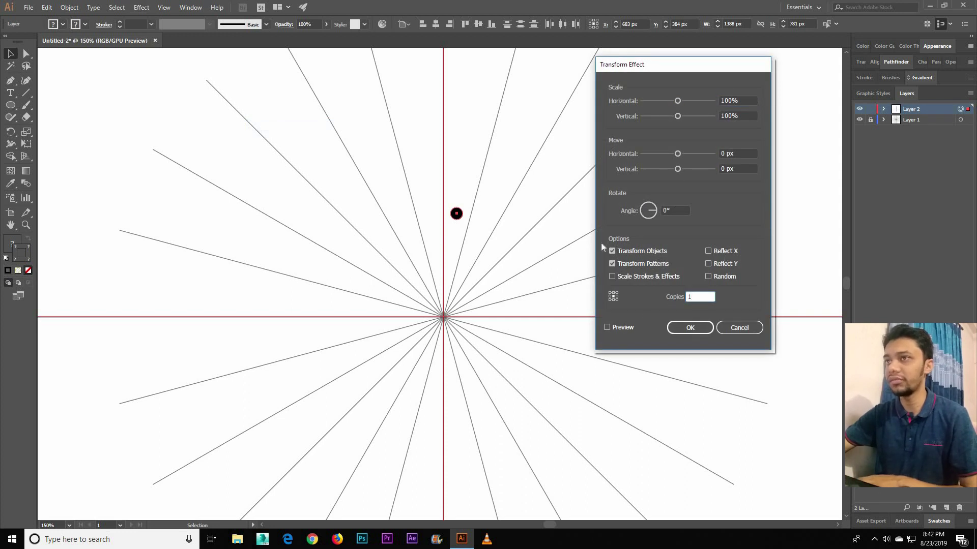
left_click(715, 252)
left_click(625, 328)
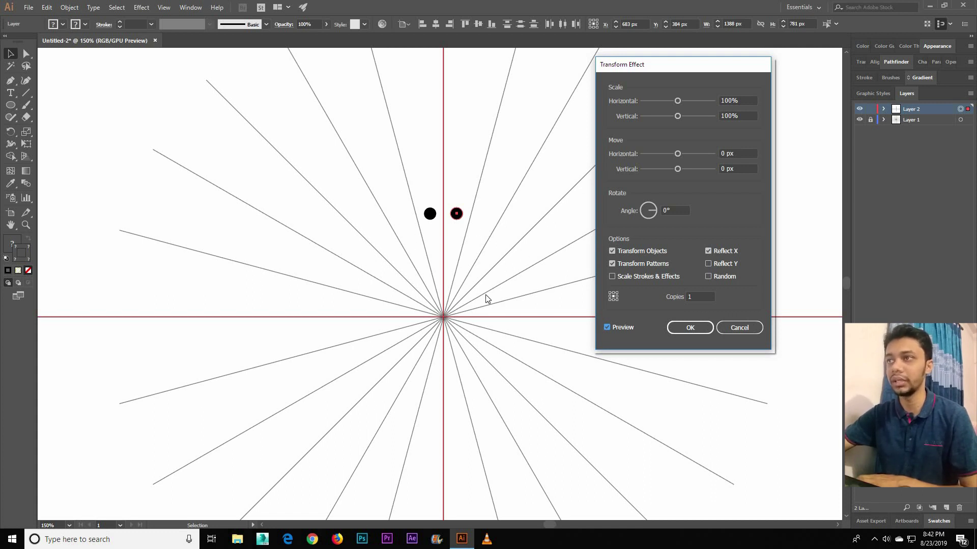
left_click(684, 328)
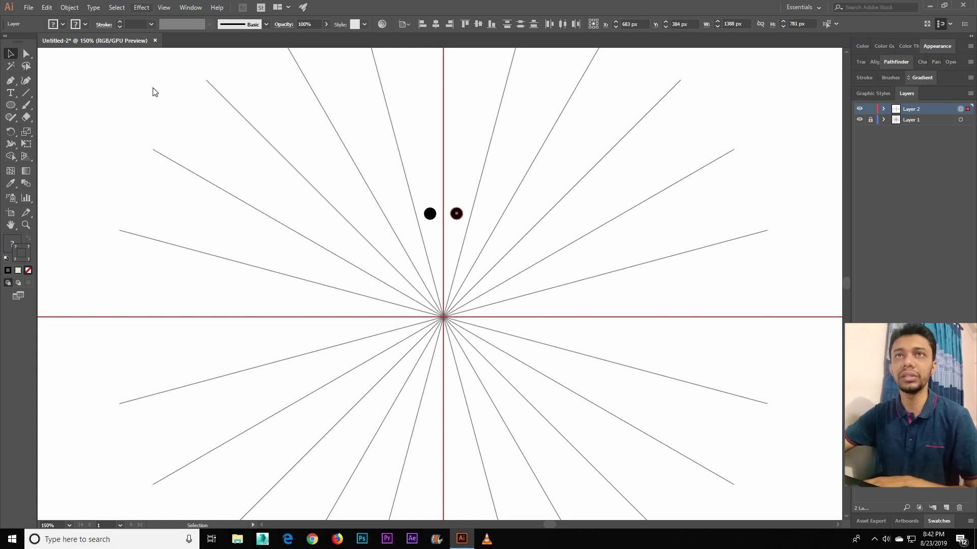
Add a second Transform effect with 30° rotation and 11 copies to the dot pair
left_click(141, 7)
left_click(278, 125)
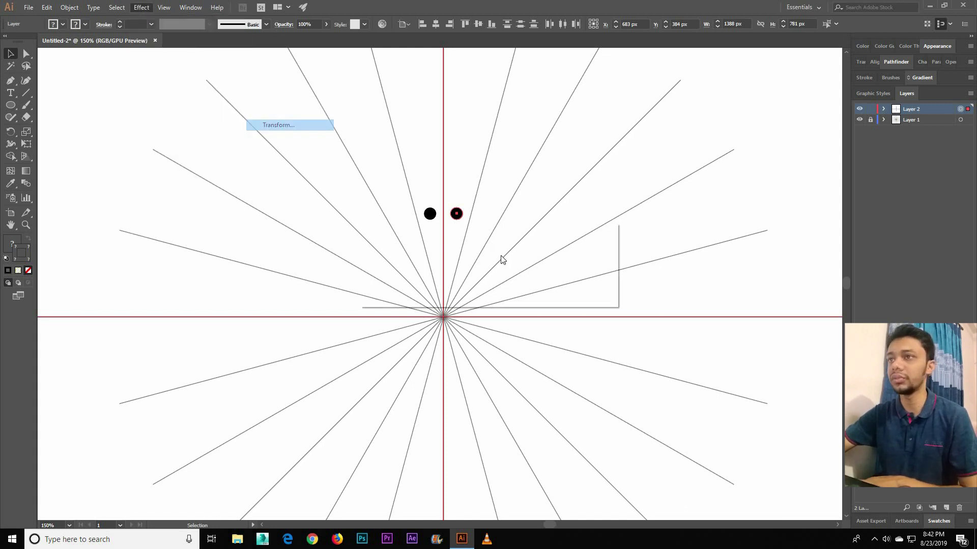
left_click(540, 290)
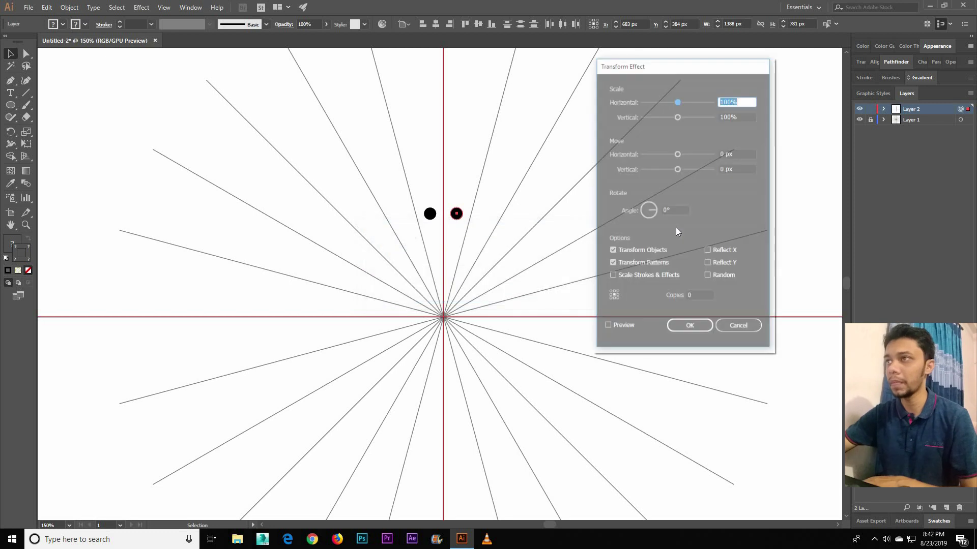
double_click(671, 210)
type("30")
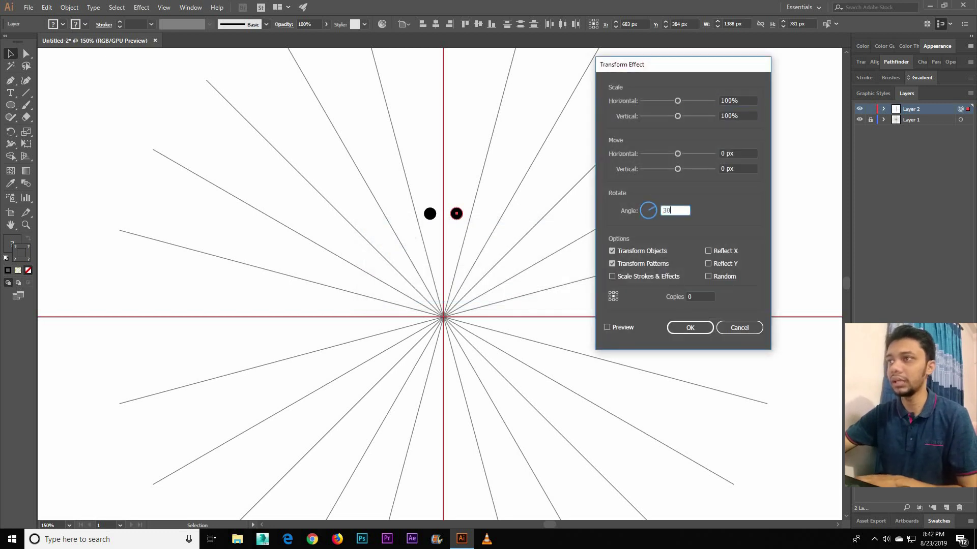
key("Tab")
type("11")
left_click(621, 325)
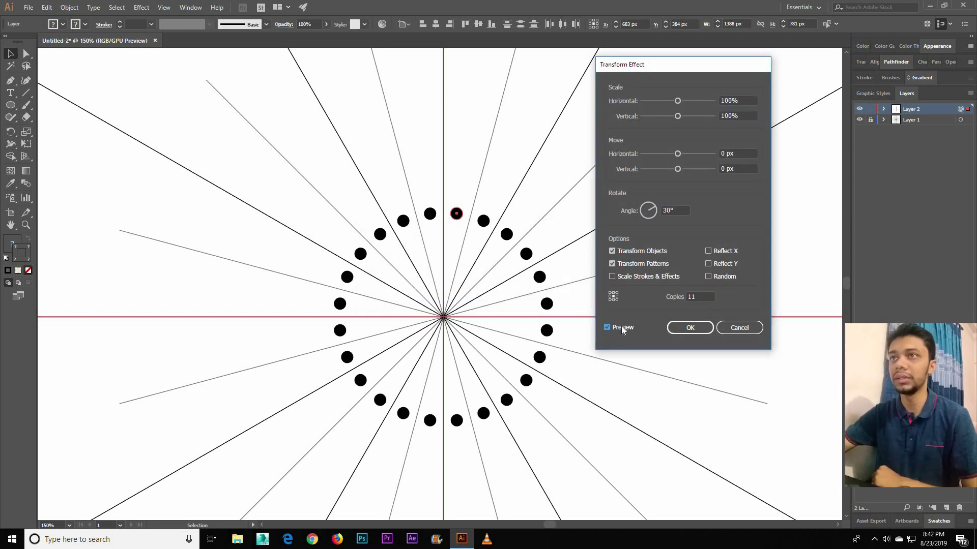
left_click(680, 330)
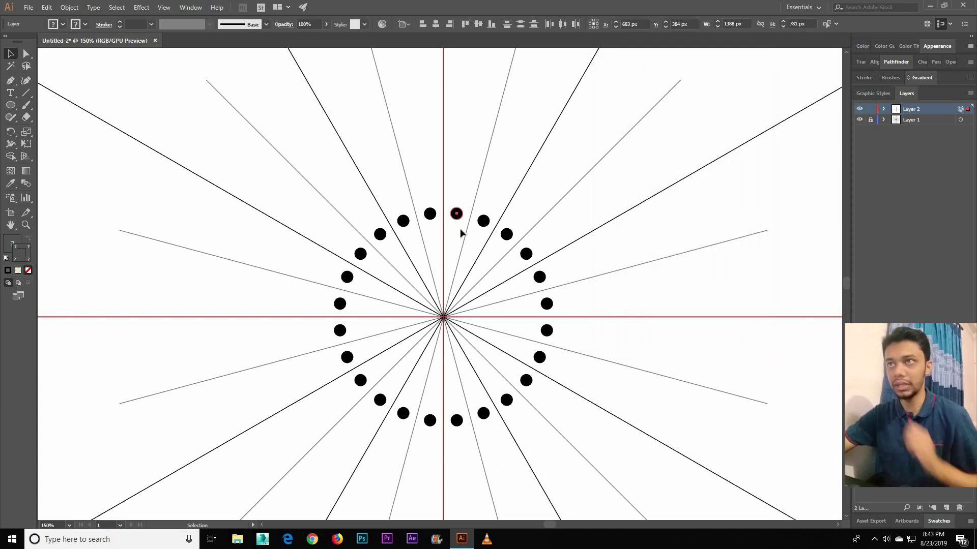
Draw a larger circle of about 36 px above the top dot, forming a ring of bigger dots
left_click_drag(463, 210, 463, 224)
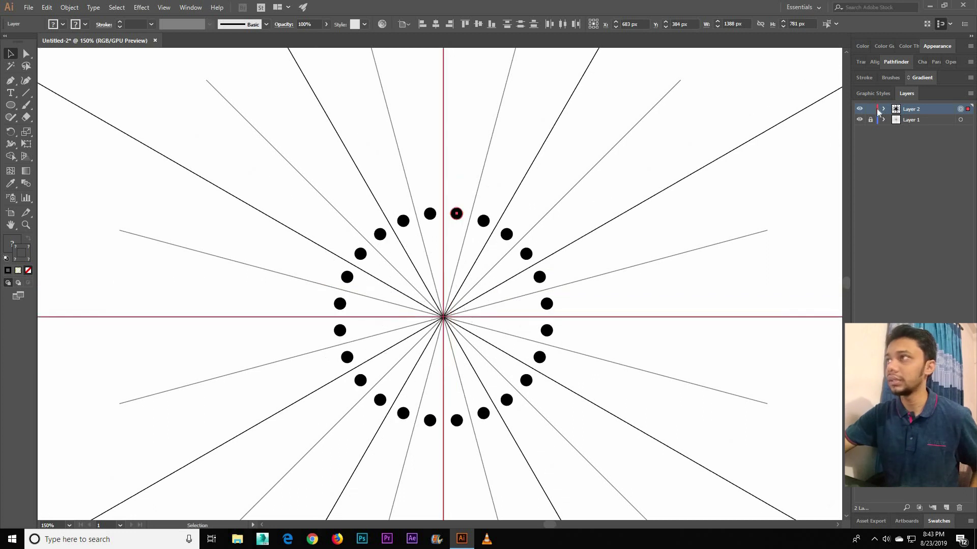
left_click(884, 109)
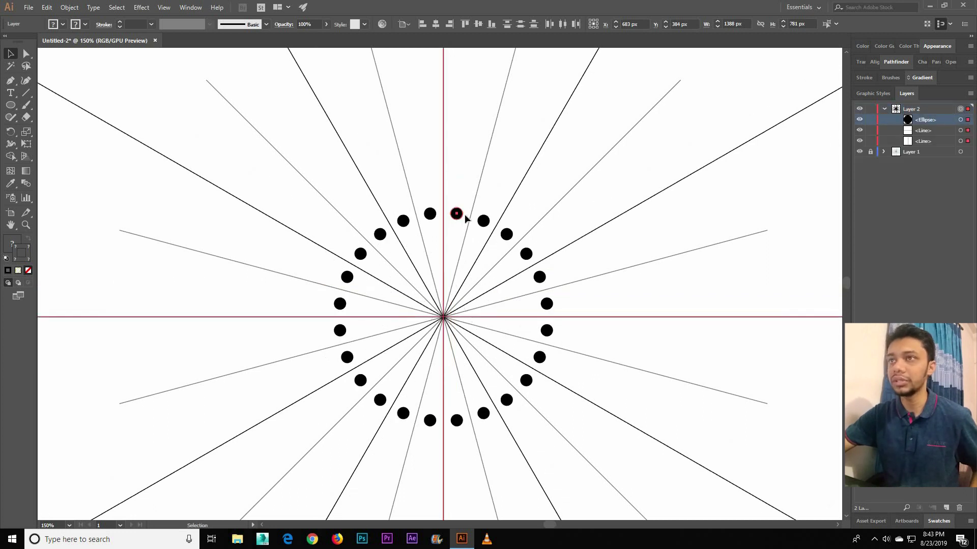
key("a")
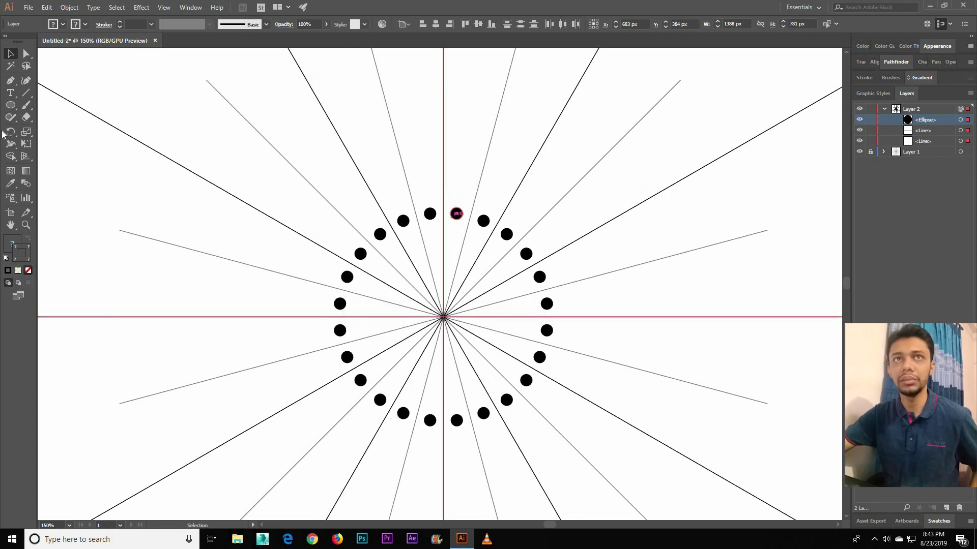
left_click(10, 105)
left_click_drag(447, 162, 478, 174)
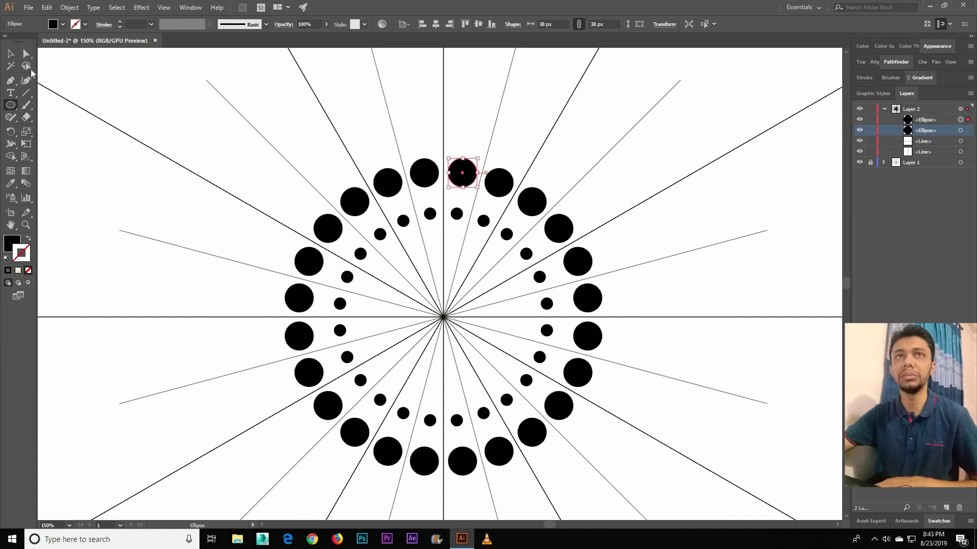
left_click(10, 53)
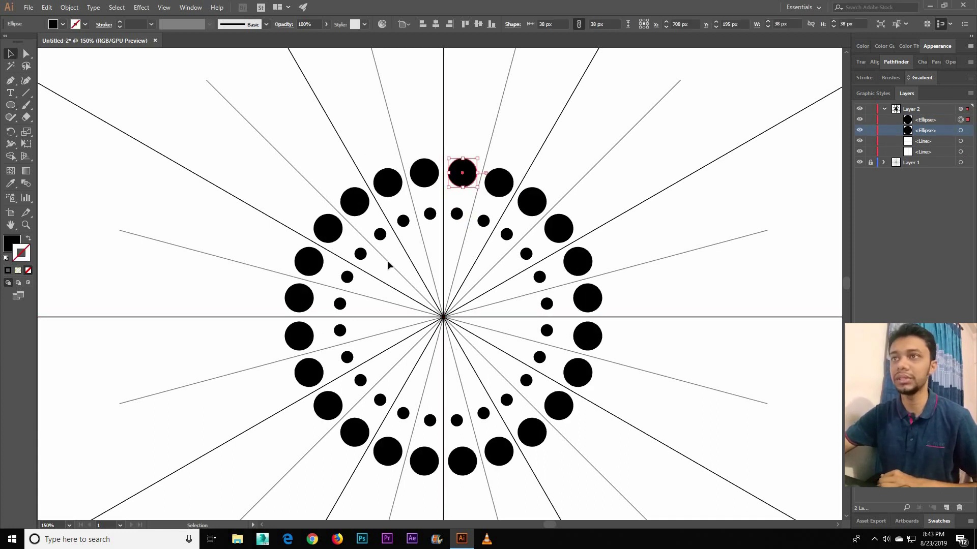
Browse the shape and line tools, ending on the Pen tool
left_click(10, 105)
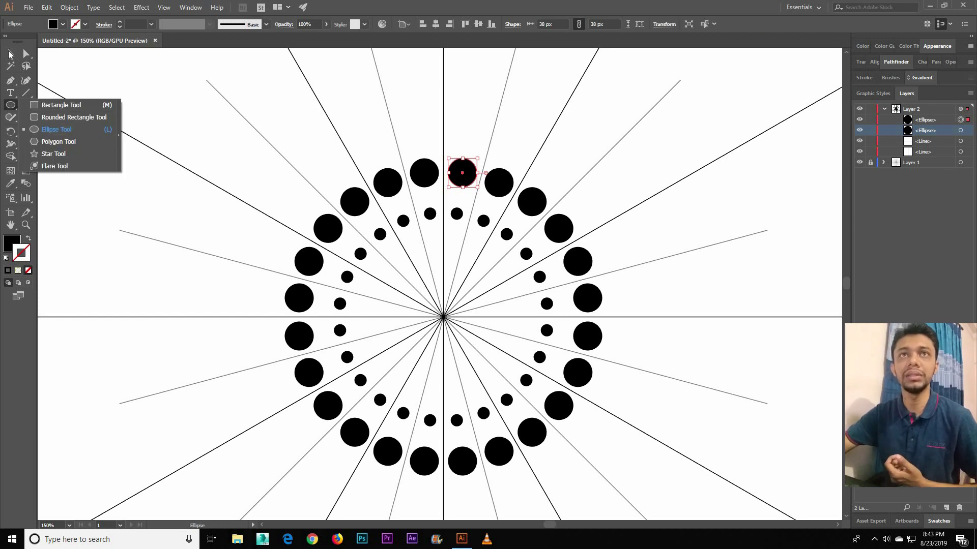
left_click(26, 93)
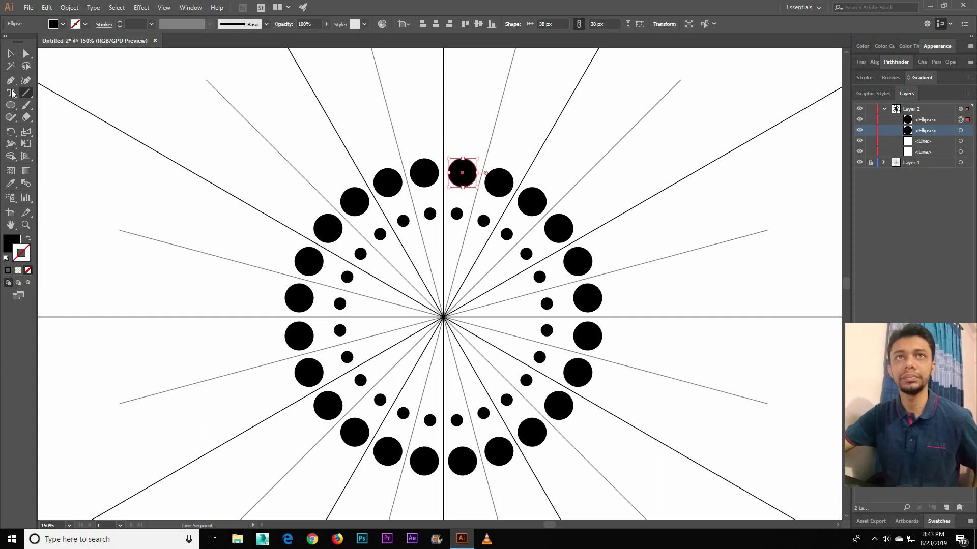
key("p")
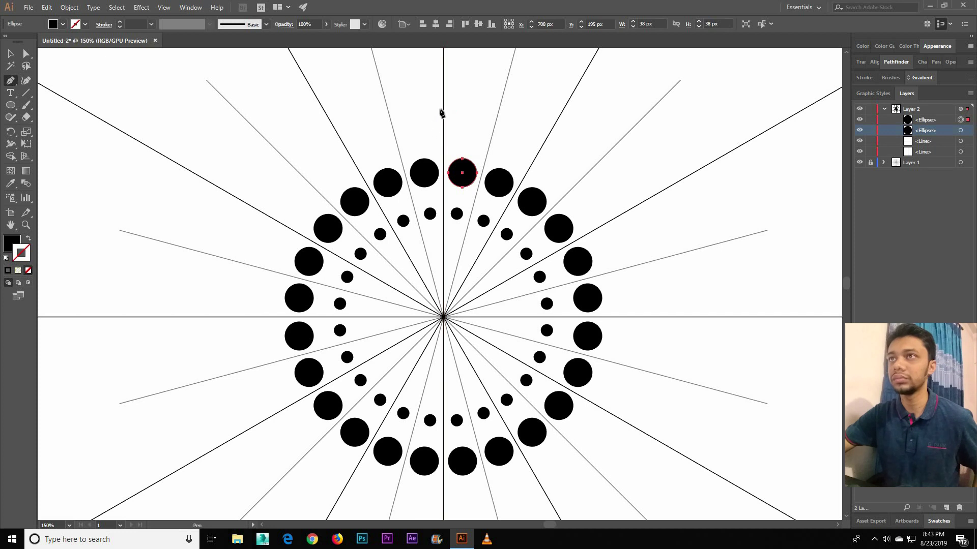
Draw a small triangle on the top axis so it repeats as a ring of 12 points
left_click(427, 125)
left_click(443, 104)
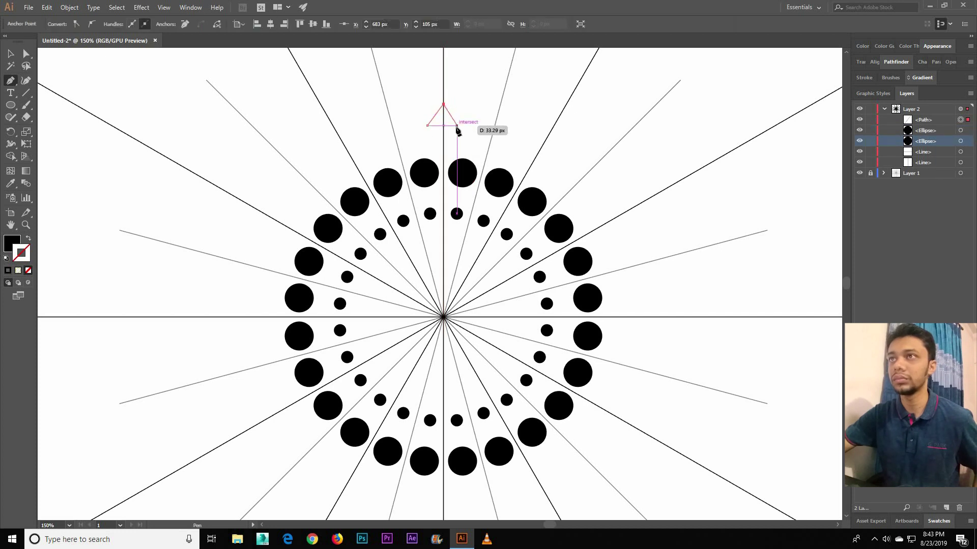
left_click(457, 125)
right_click(617, 250)
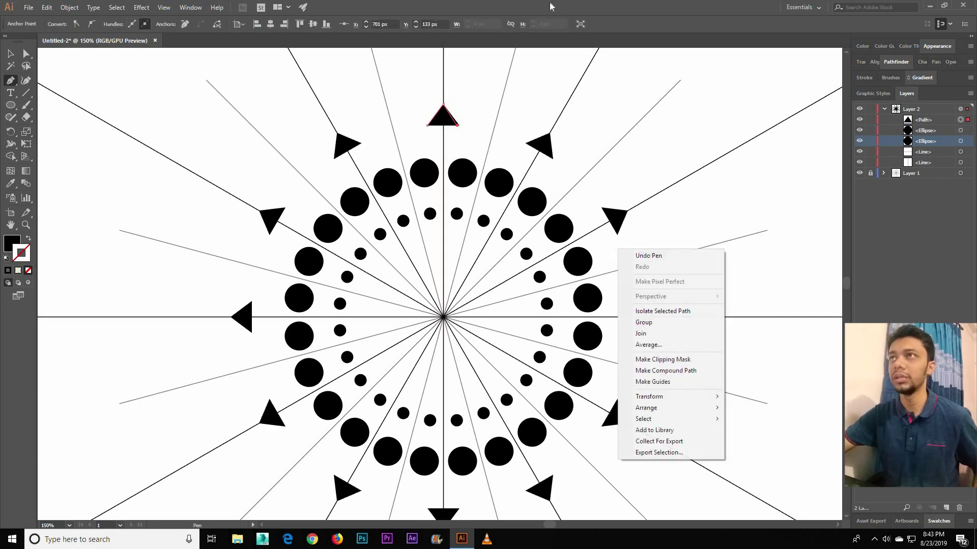
left_click(527, 84)
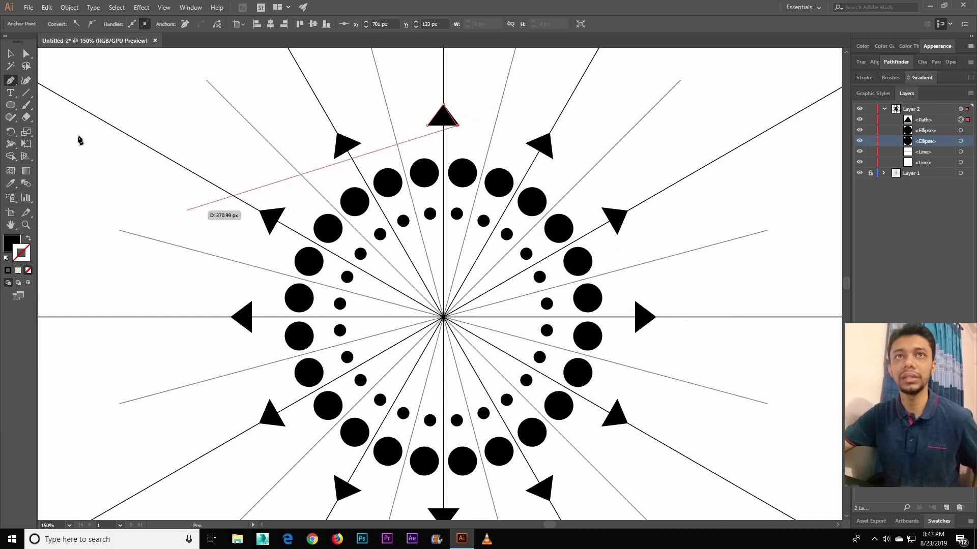
Try a Paintbrush stroke around the dots, then undo it
key("b")
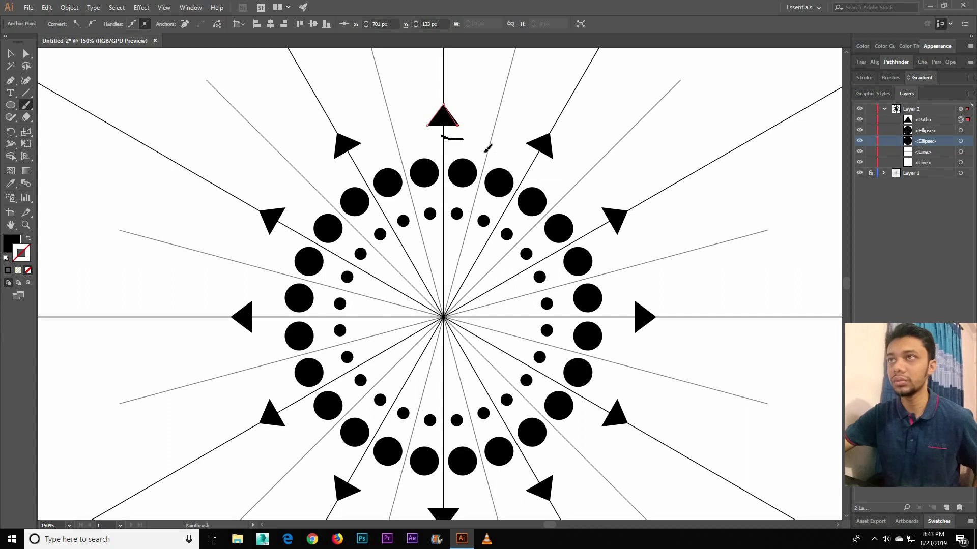
left_click_drag(487, 148, 494, 153)
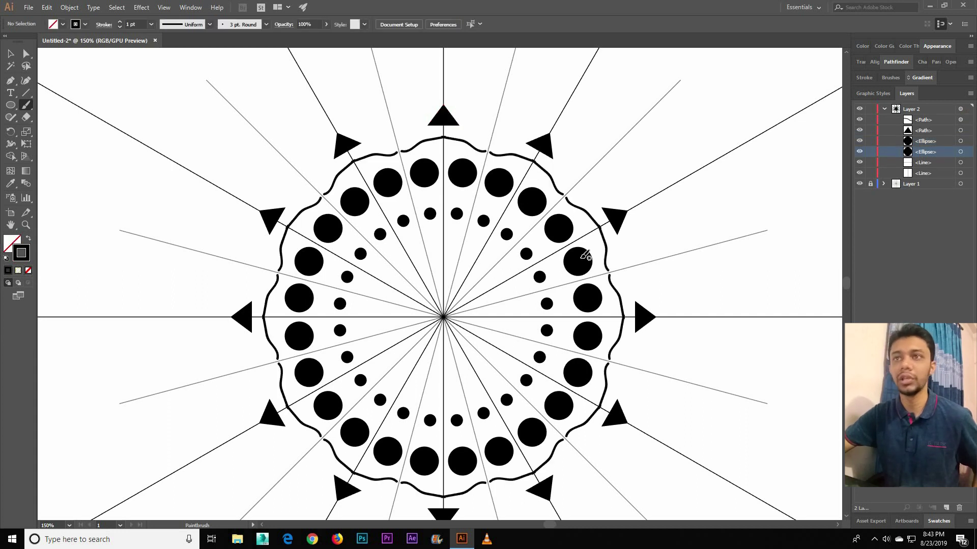
key("ctrl+z")
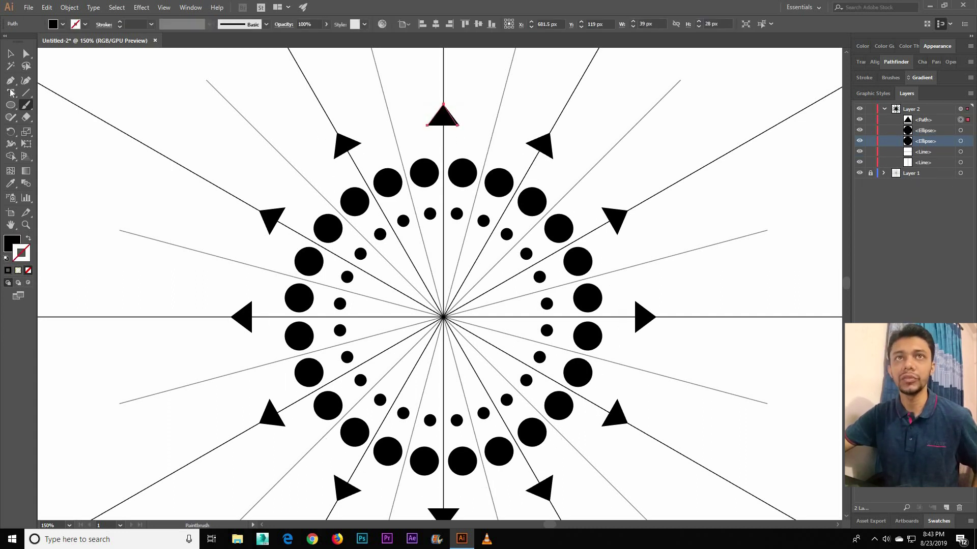
left_click(10, 80)
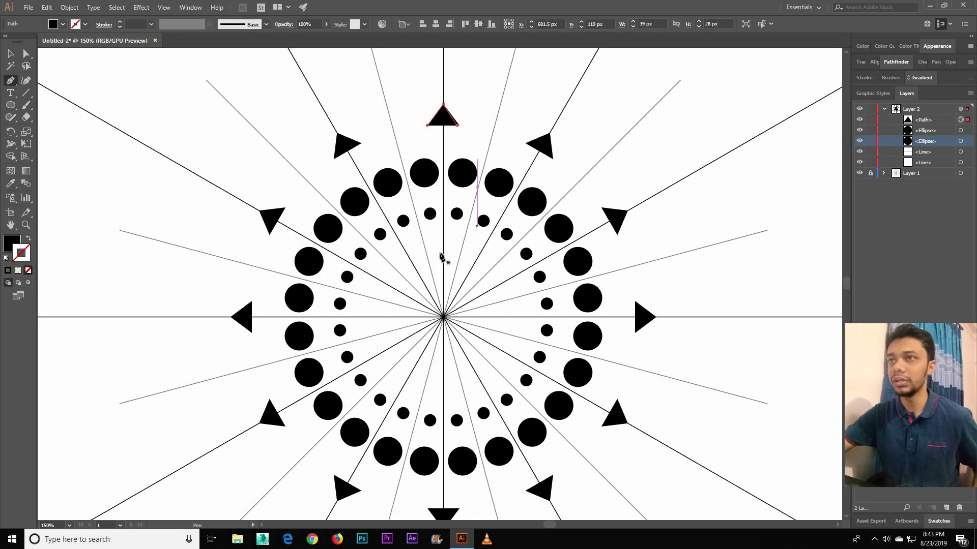
Draw a curved, pointed leaf shape with the Pen tool inside the small dots
left_click(443, 236)
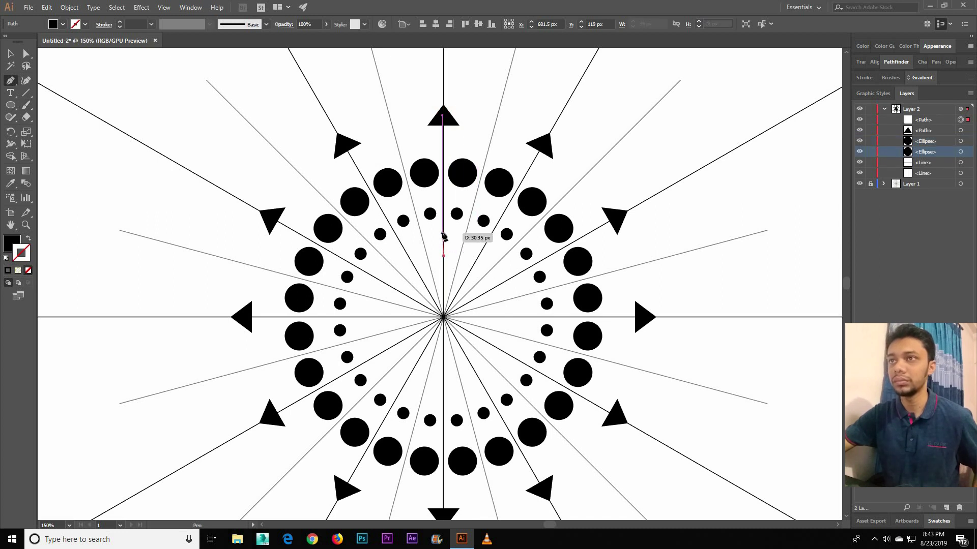
left_click_drag(443, 255, 443, 234)
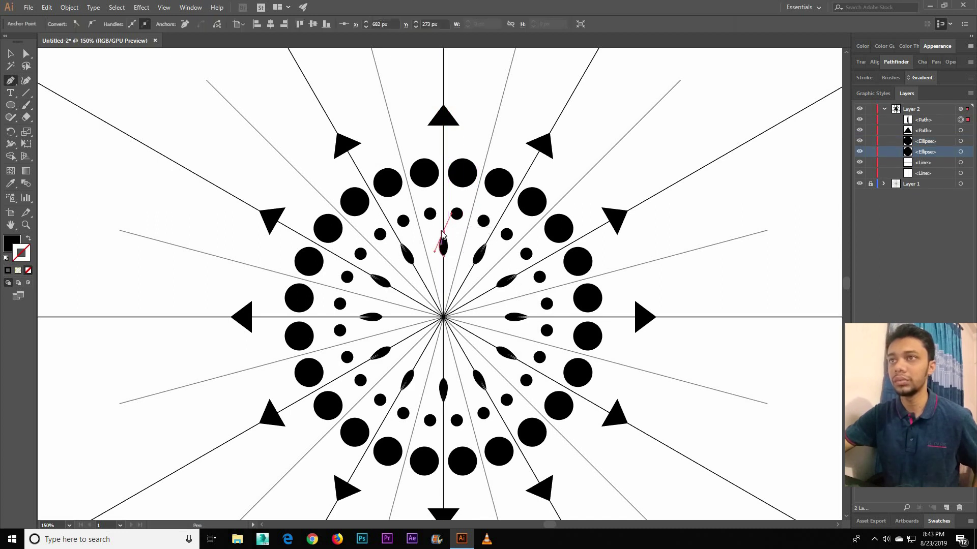
right_click(440, 230)
left_click(10, 53)
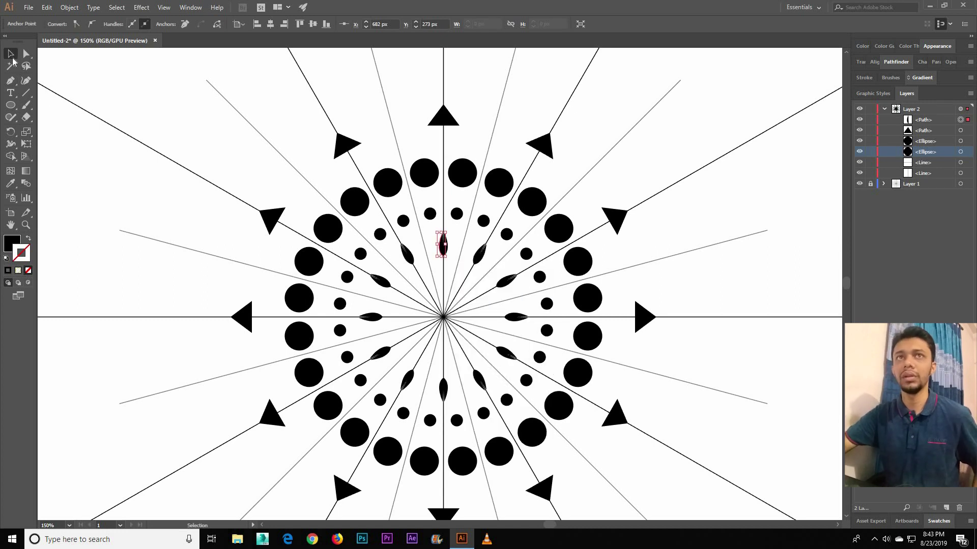
Paint a scalloped ring around the centre and a short bar beside the top triangle
left_click(26, 106)
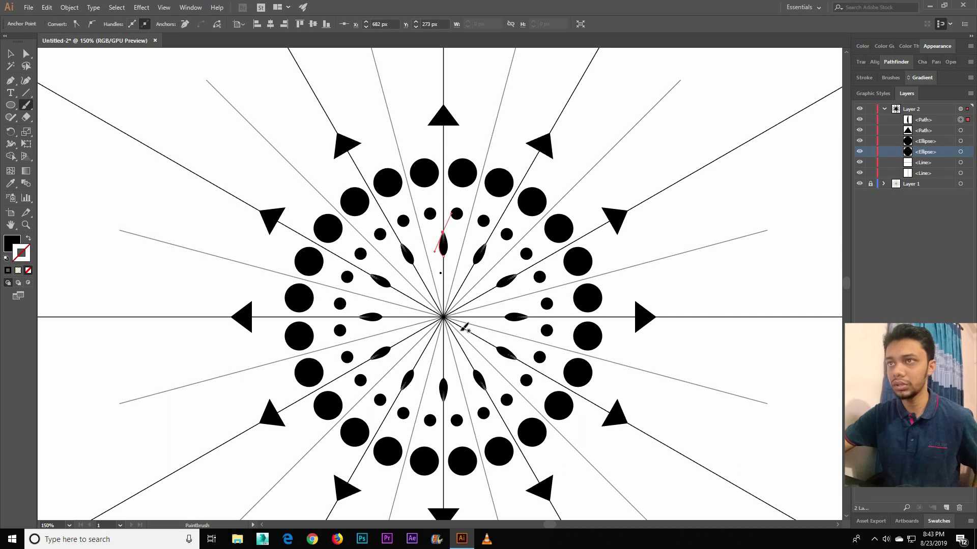
left_click_drag(464, 327, 502, 326)
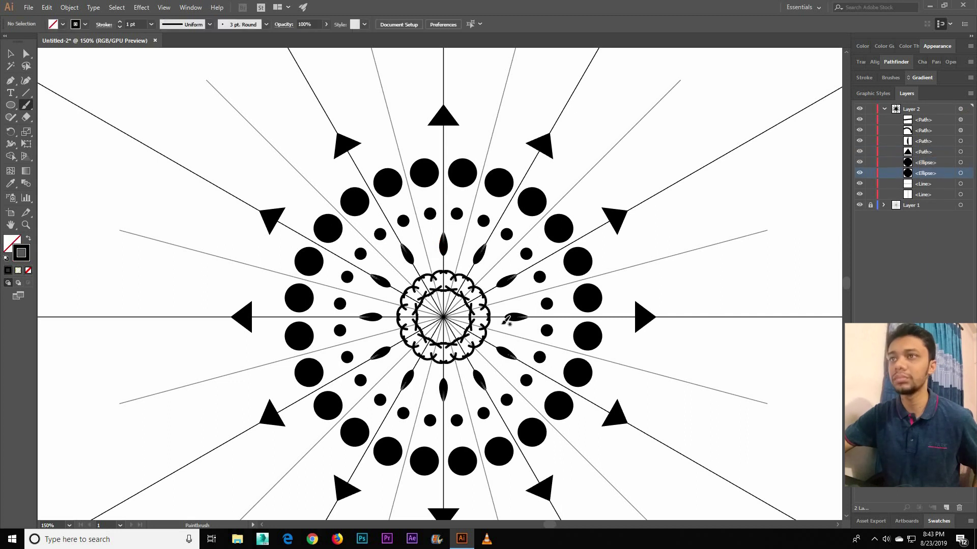
left_click_drag(507, 154, 552, 179)
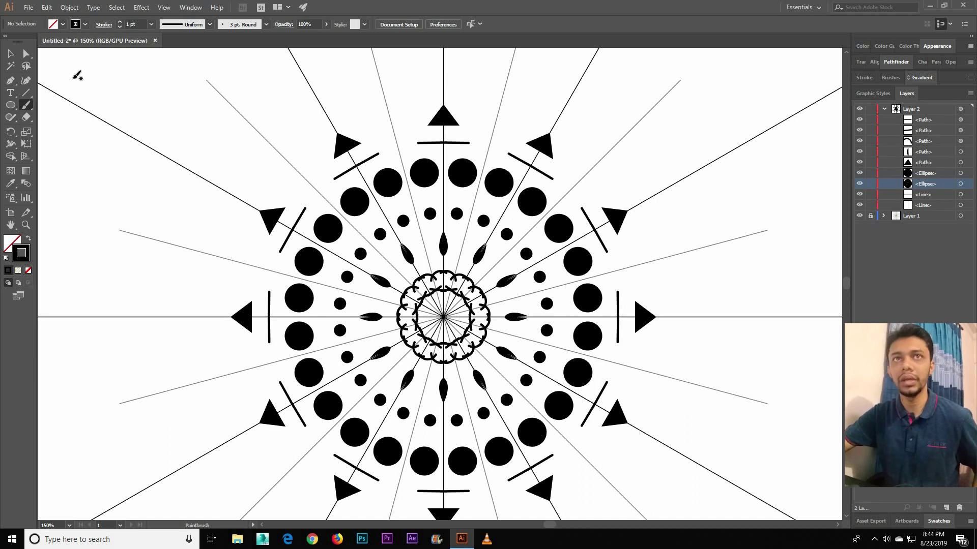
left_click_drag(10, 104, 66, 130)
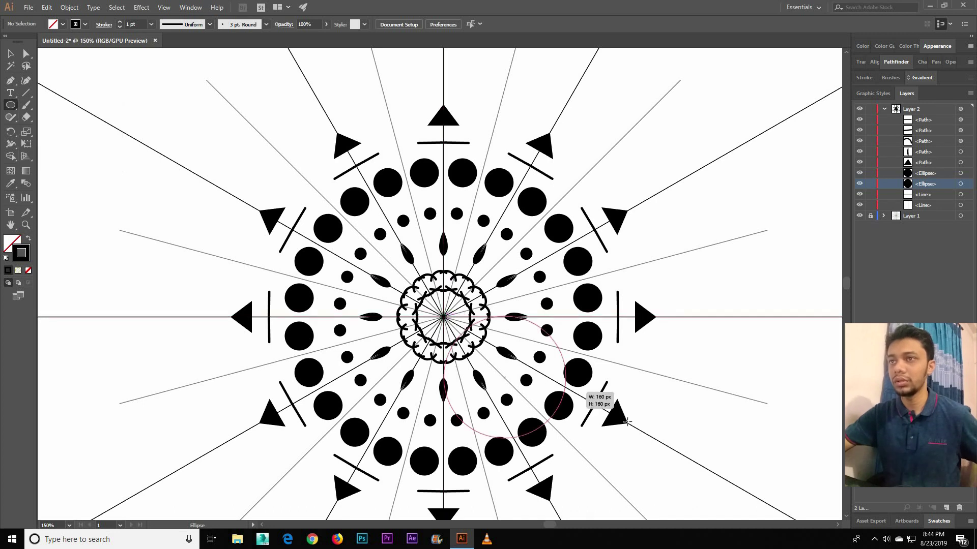
Frame the design with a 598 px circle and a pasted-in-front copy scaled to 584 px
left_click_drag(443, 317, 672, 429)
left_click(12, 55)
key("ctrl+c")
key("ctrl+f")
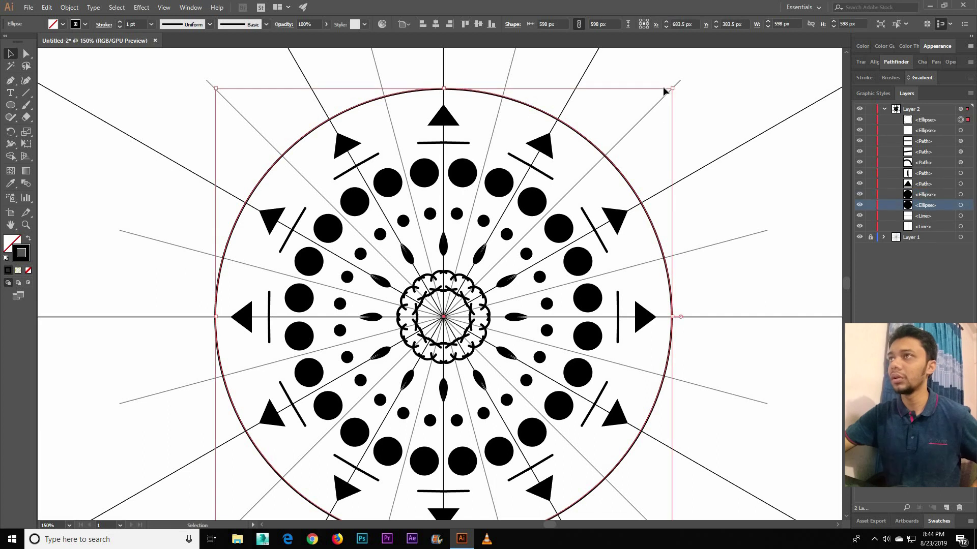
left_click_drag(670, 89, 667, 92)
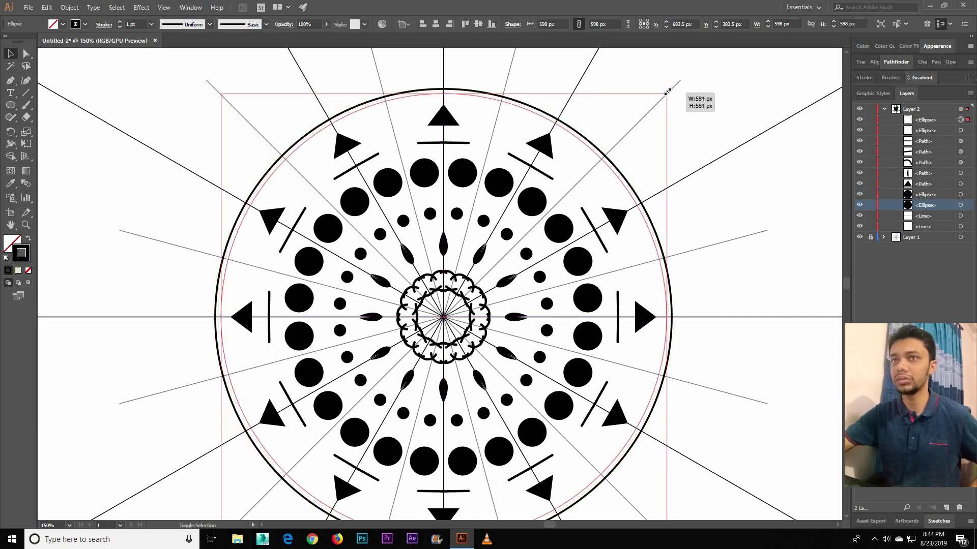
left_click_drag(674, 165, 674, 167)
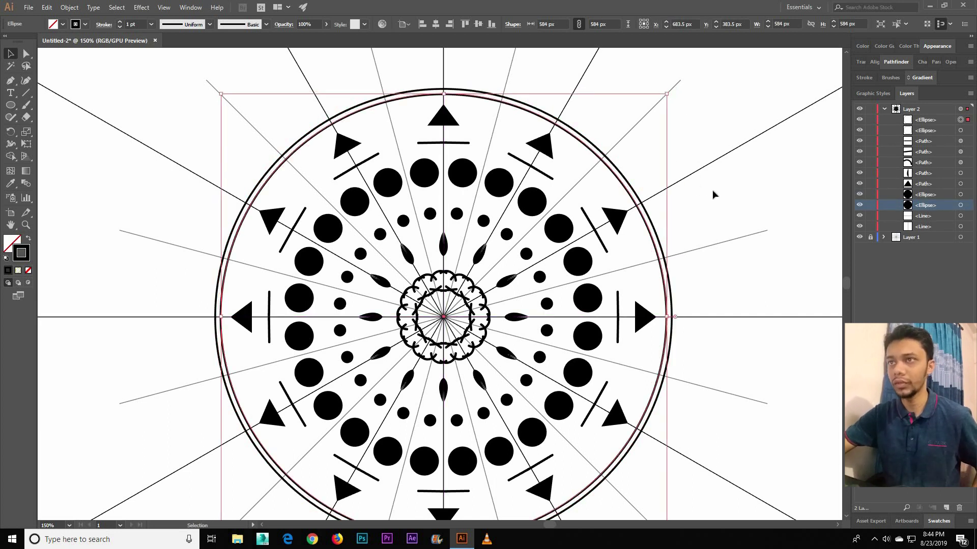
left_click(712, 191)
scroll(712, 191, "down", 1)
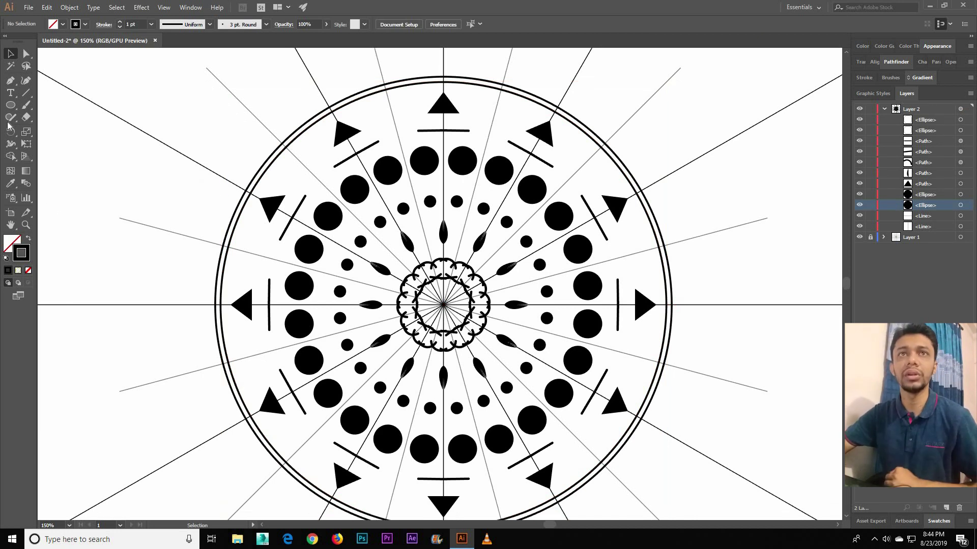
Draw a small star near the top and make it solid black by swapping fill and stroke
left_click(10, 105)
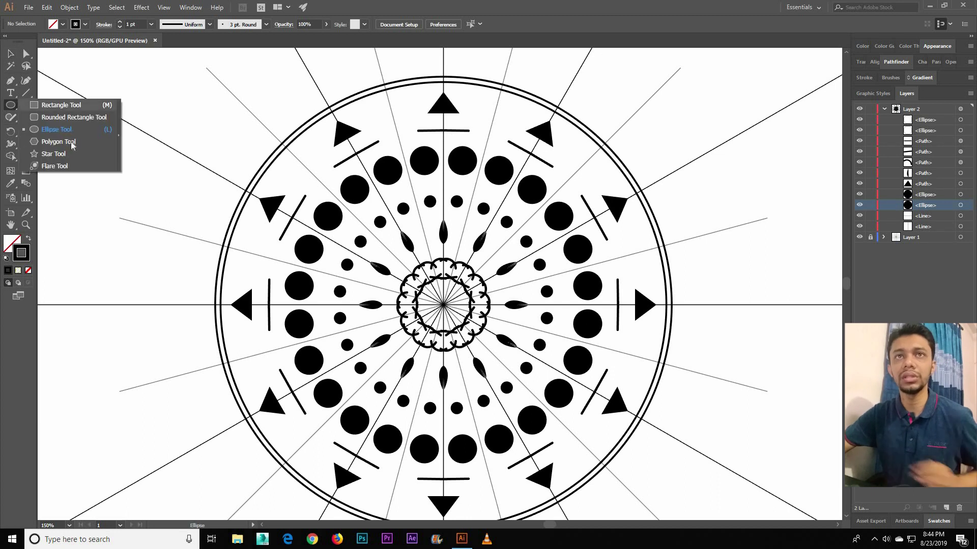
left_click(56, 154)
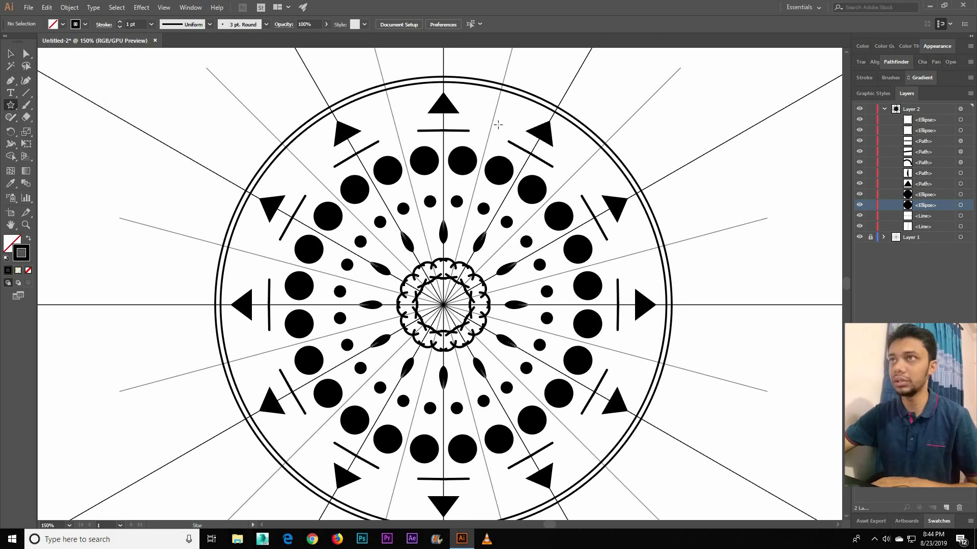
left_click_drag(490, 122, 501, 123)
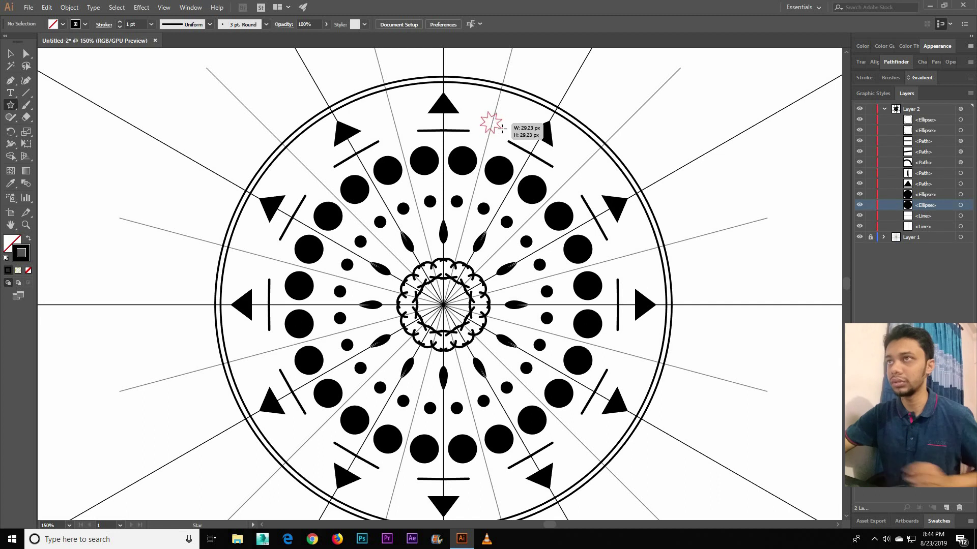
key("v")
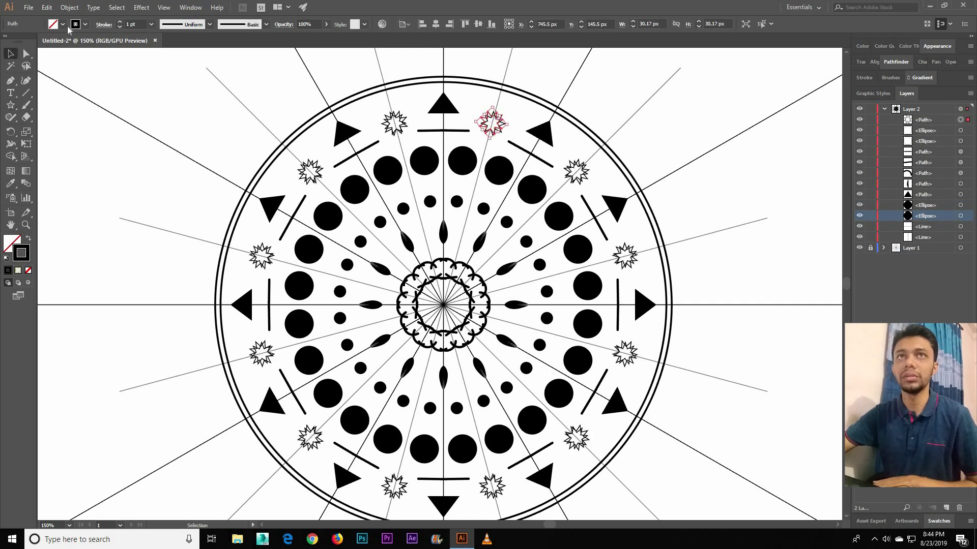
key("shift+x")
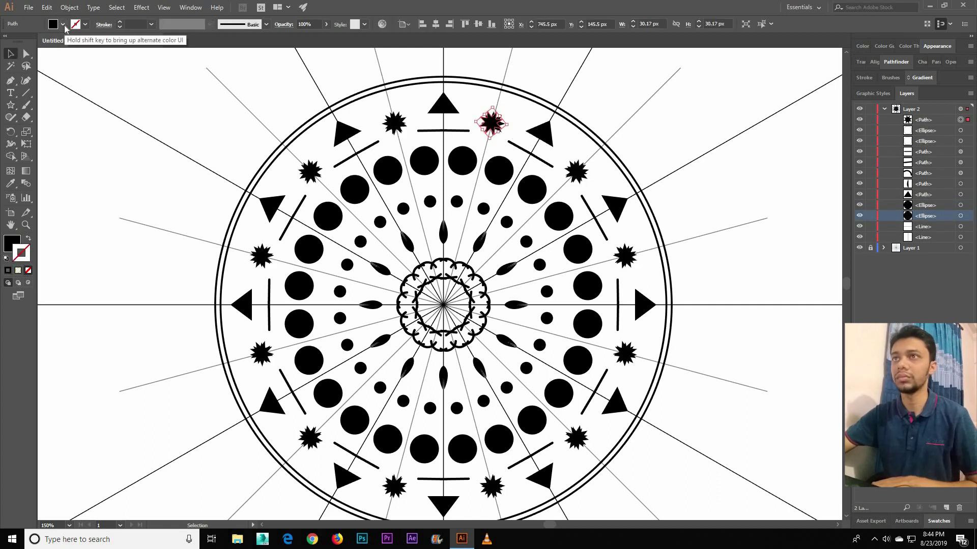
left_click(63, 24)
left_click(216, 138)
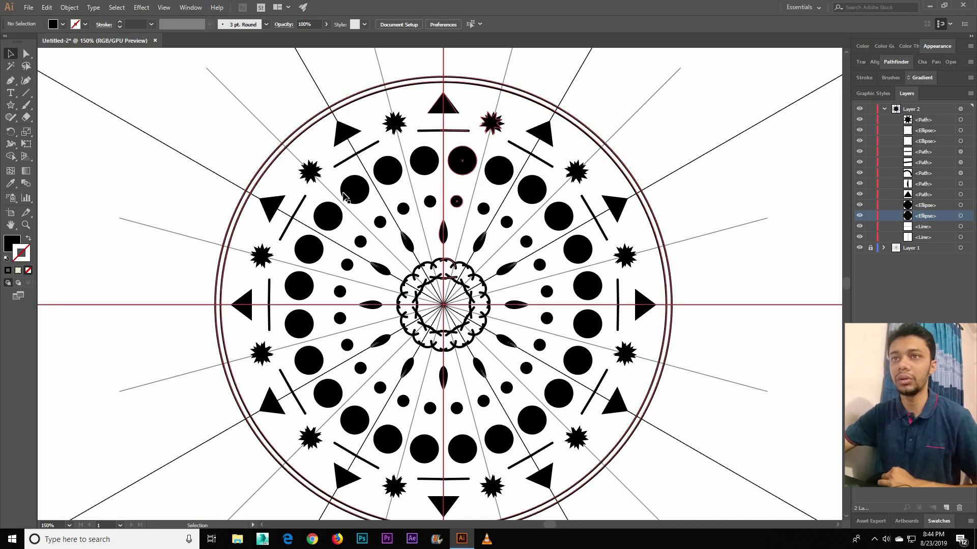
Collapse and select Layer 2 to show its two Transform effects in the Appearance panel
left_click(884, 109)
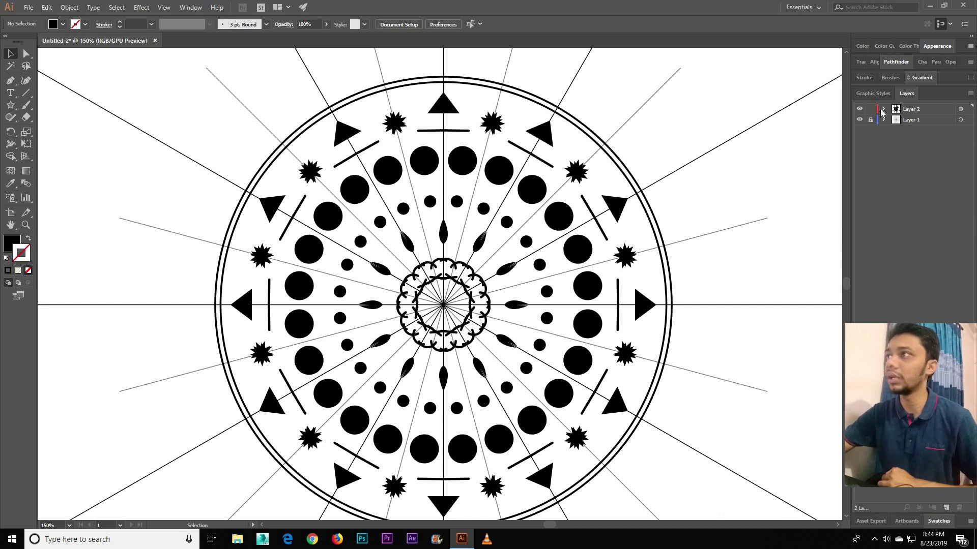
left_click(926, 110)
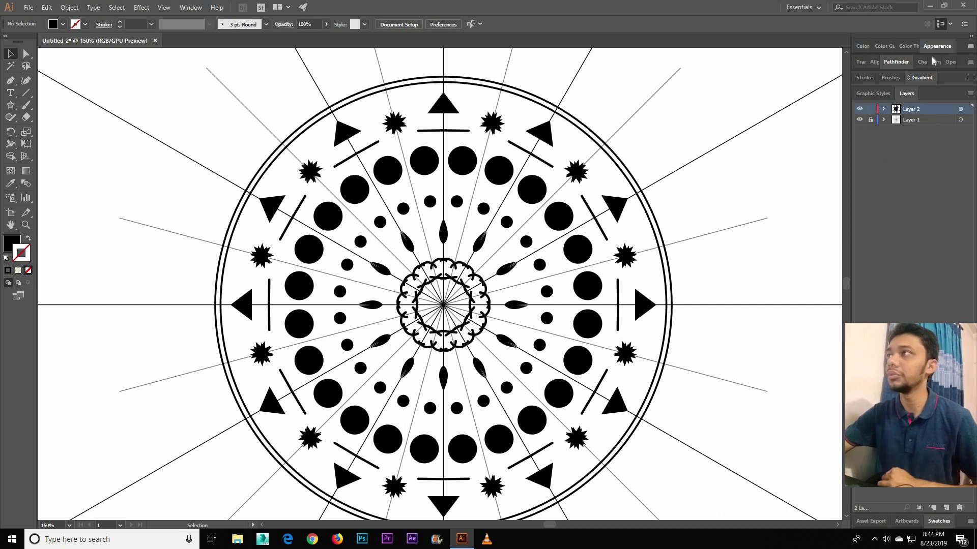
left_click(930, 51)
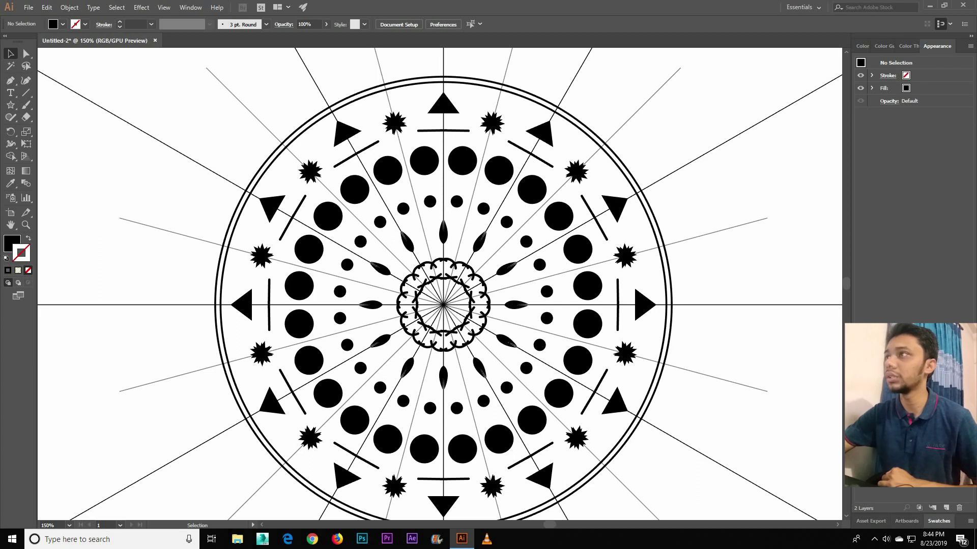
Select all the artwork and zoom out to view the whole mandala
key("ctrl+a")
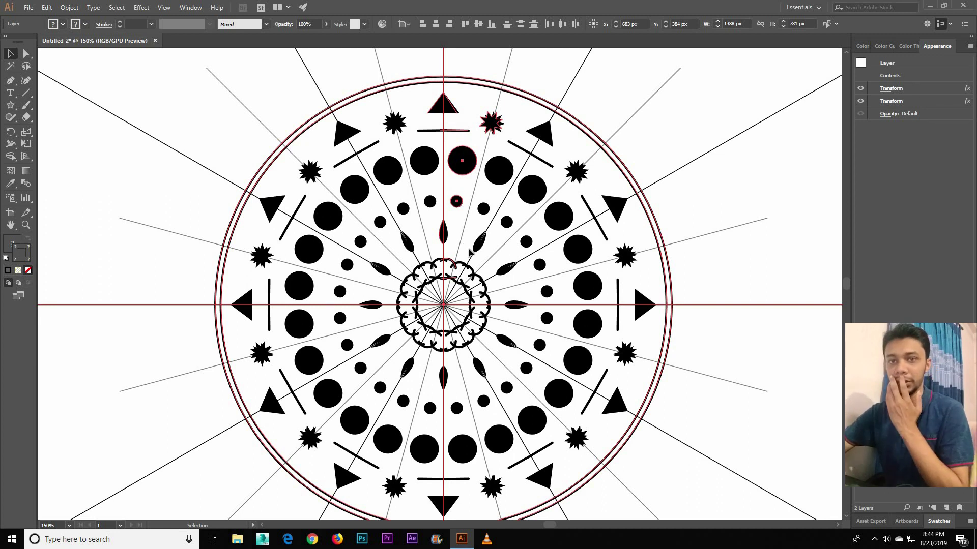
scroll(475, 245, "down", 1)
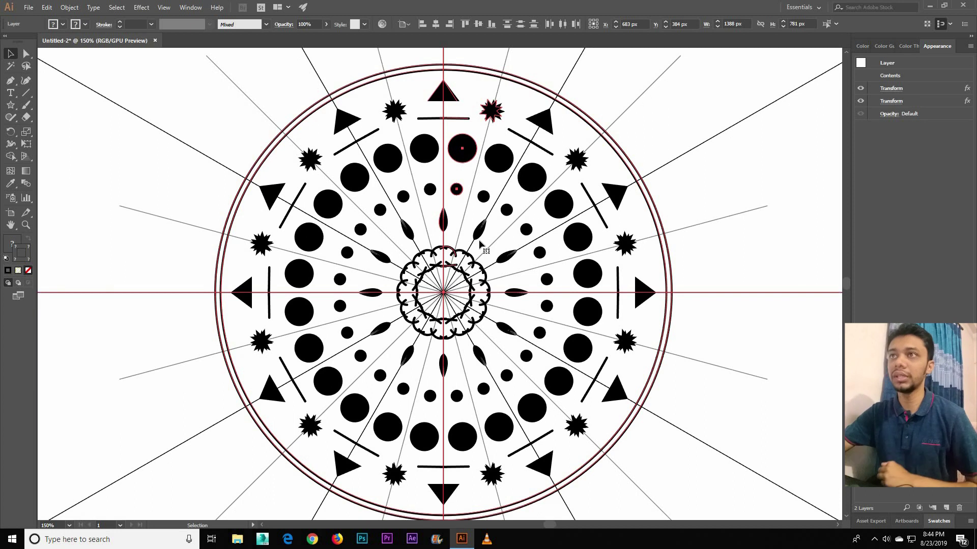
scroll(479, 245, "down", 1)
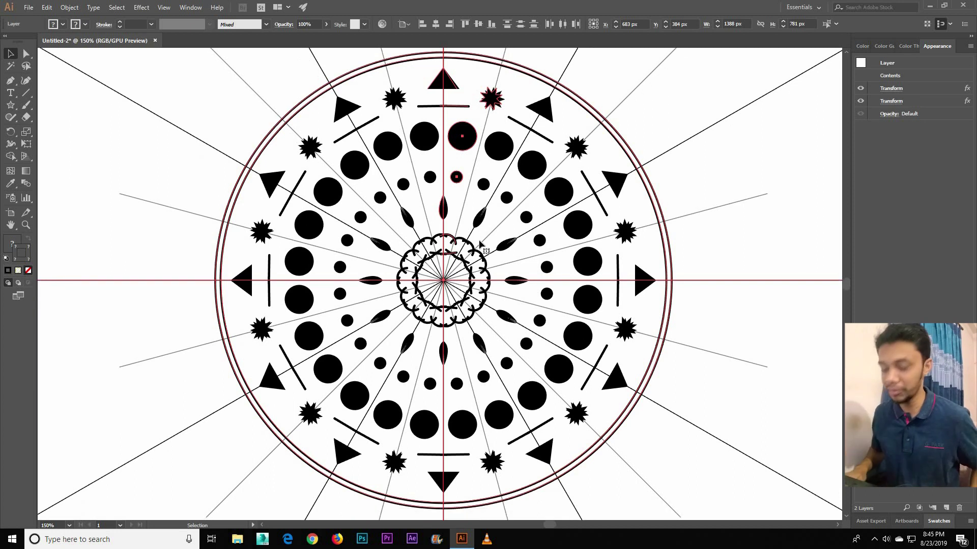
key("ctrl+minus")
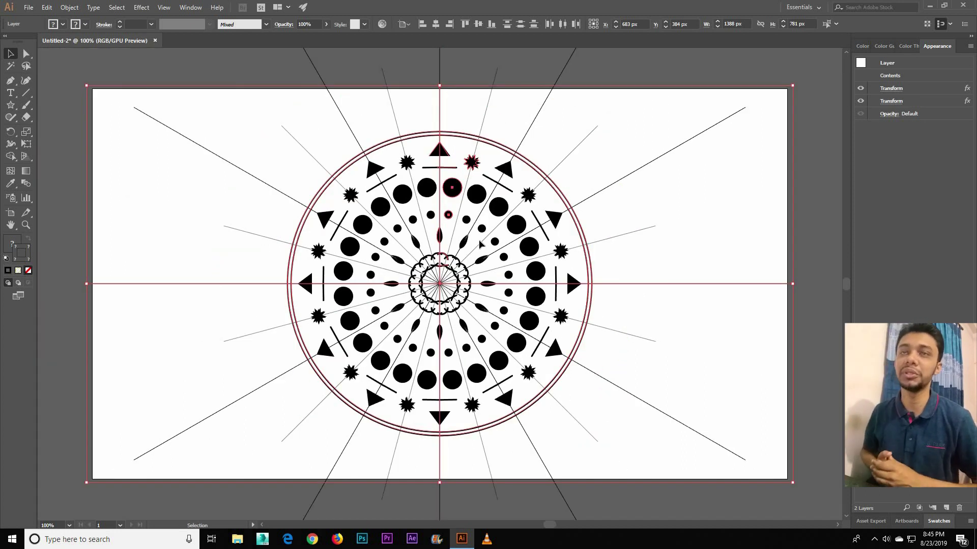